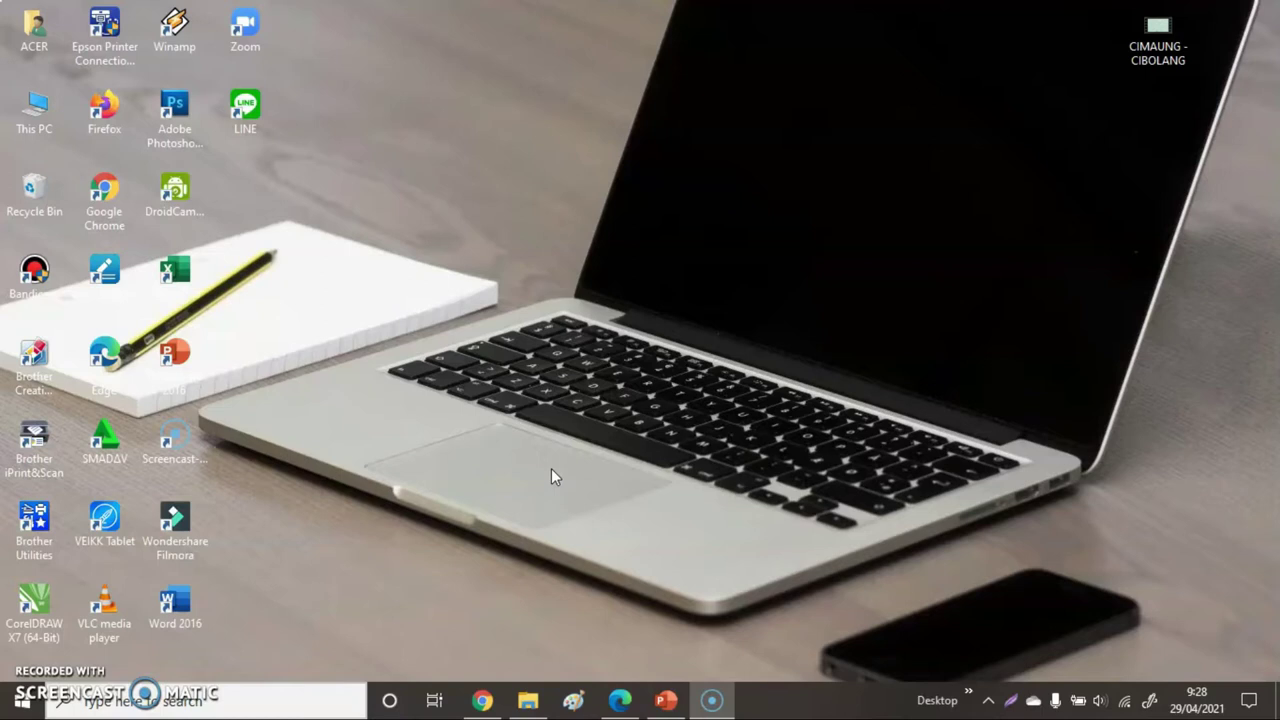
# Play the CIMAUNG - CIBOLANG video full screen in Windows Media Player
pyautogui.rightClick(1150, 48)
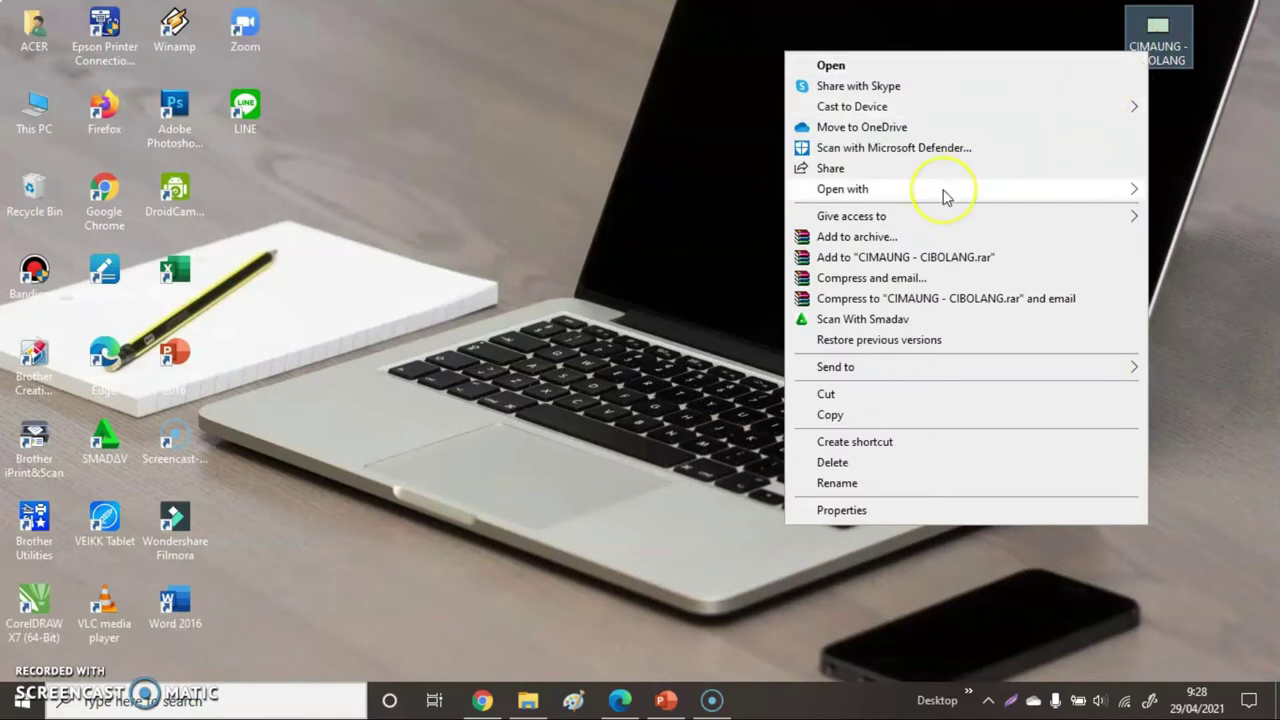
pyautogui.moveTo(943, 192)
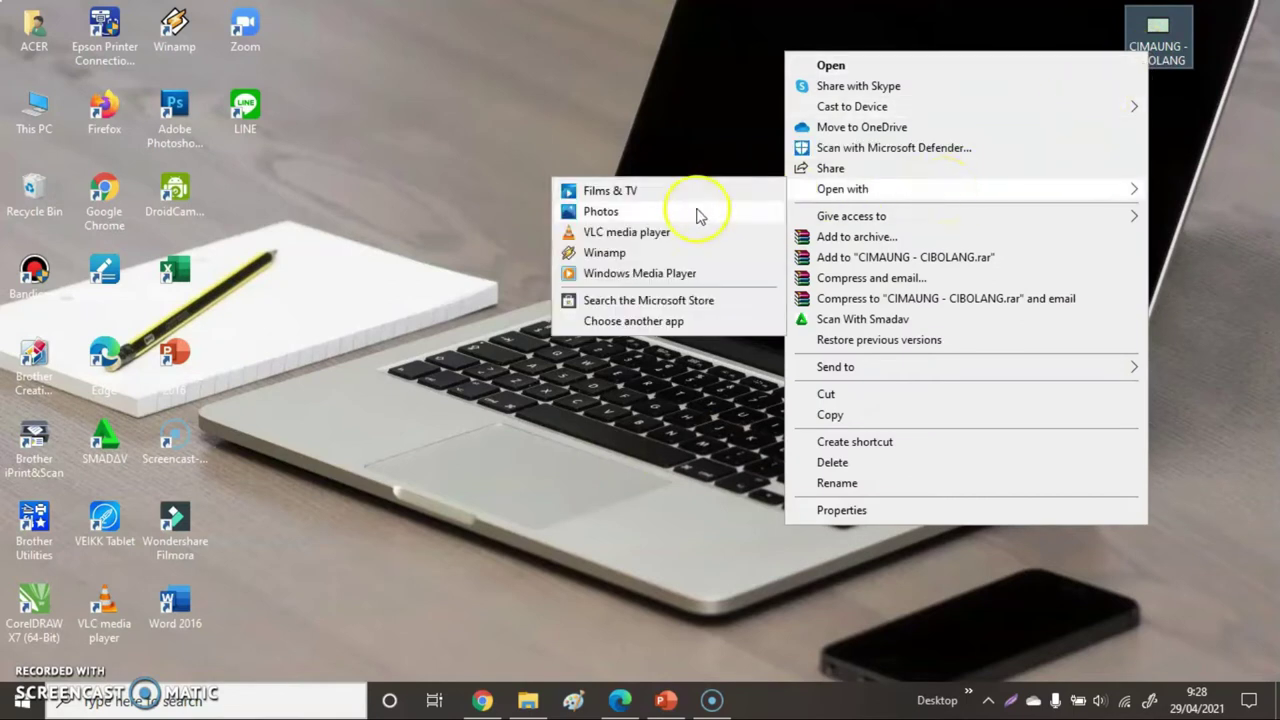
pyautogui.click(640, 273)
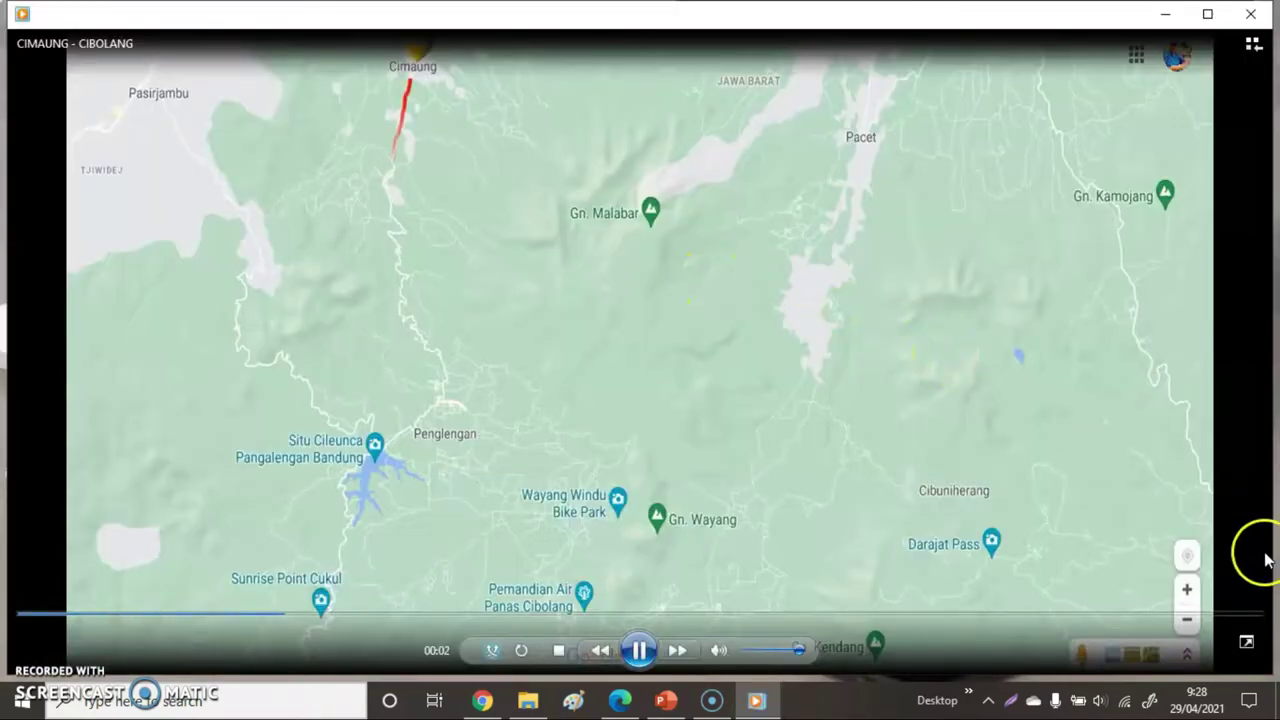
pyautogui.doubleClick(1234, 36)
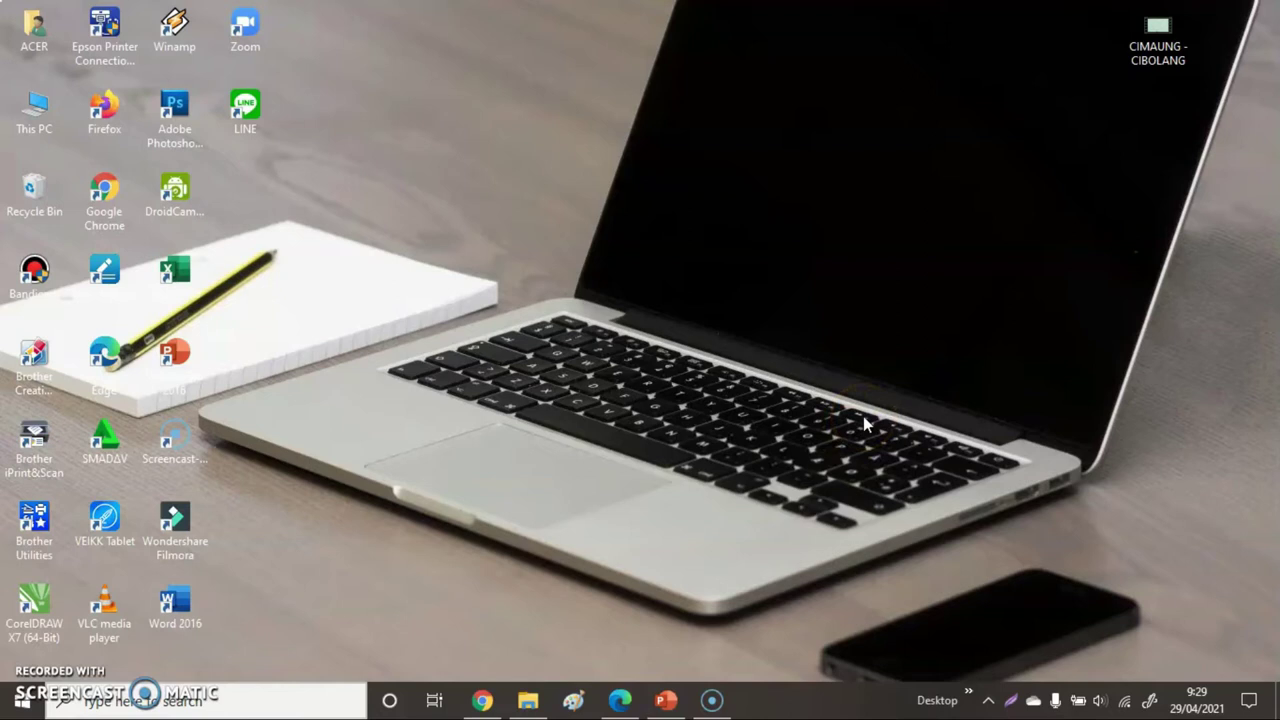
# Switch to Chrome and open Google Maps from the Google apps grid
pyautogui.click(666, 700)
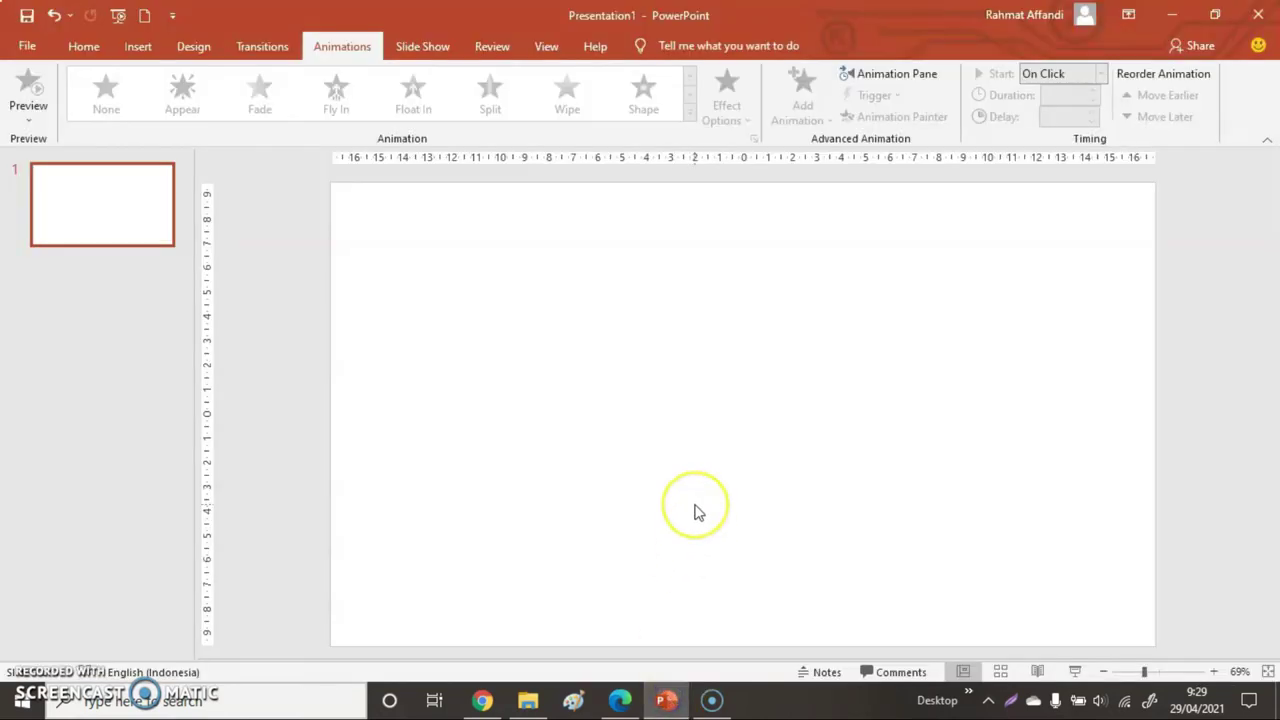
pyautogui.click(482, 700)
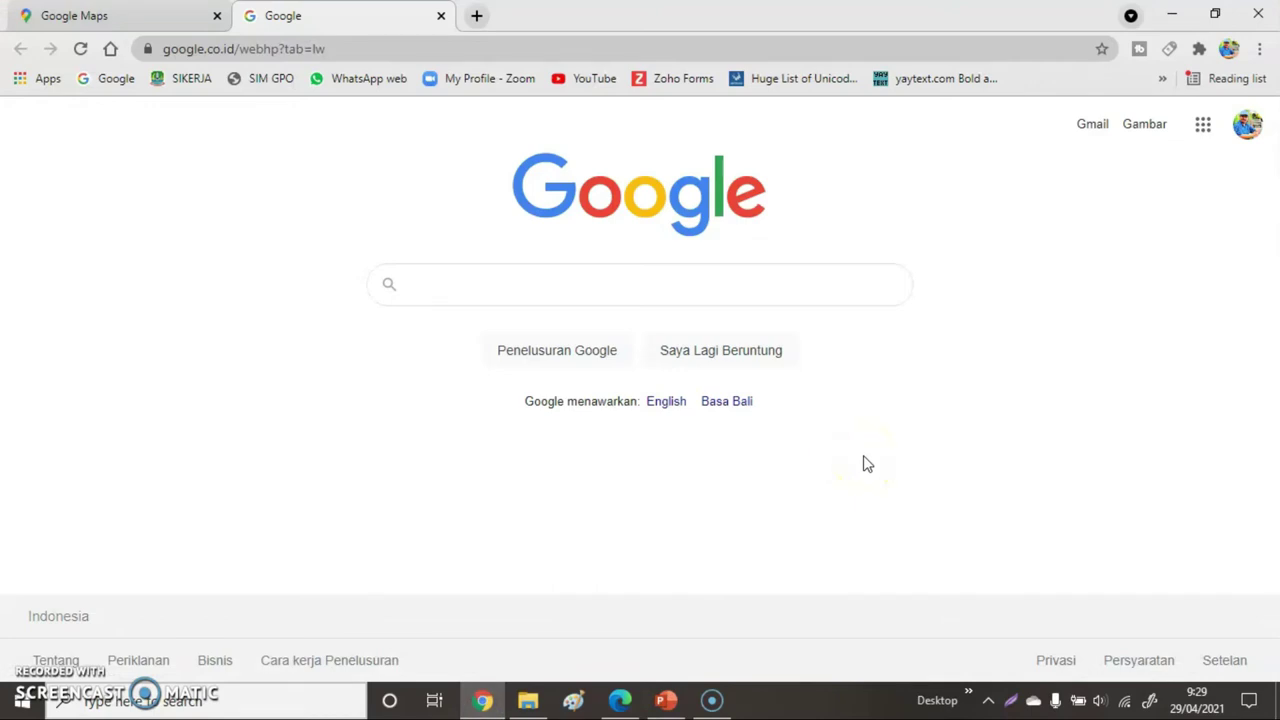
pyautogui.click(1201, 126)
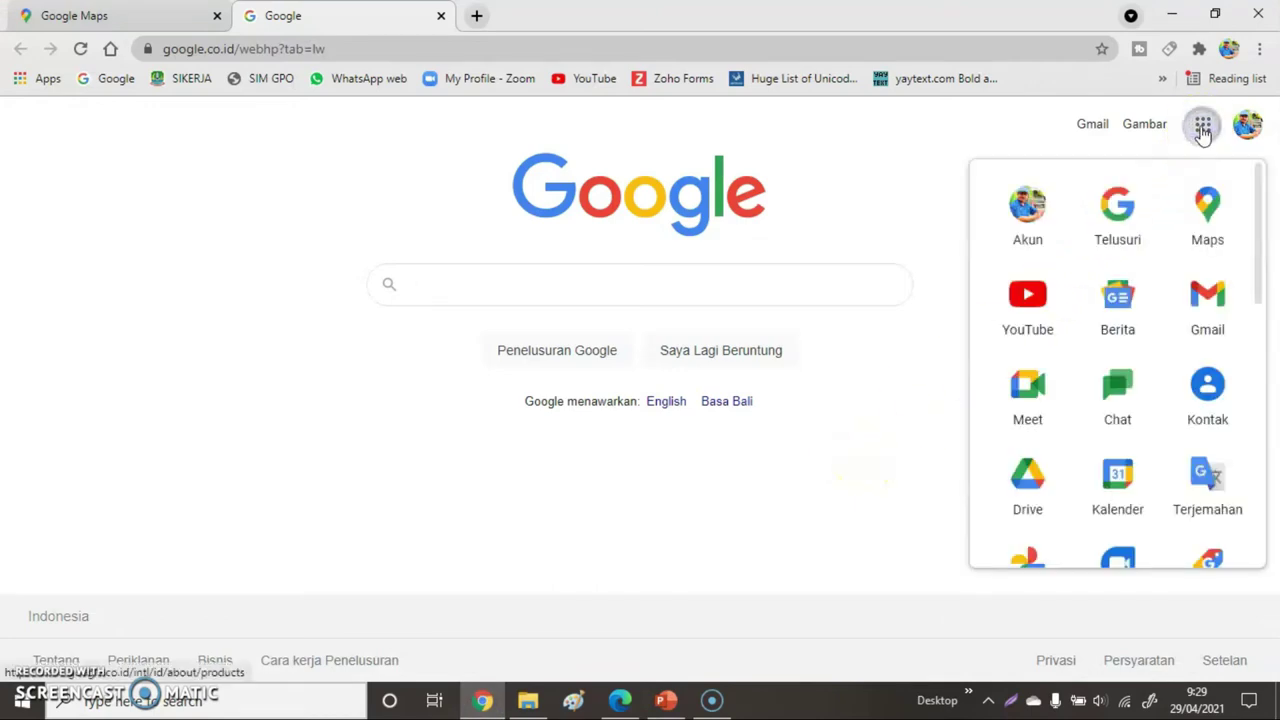
pyautogui.click(1219, 212)
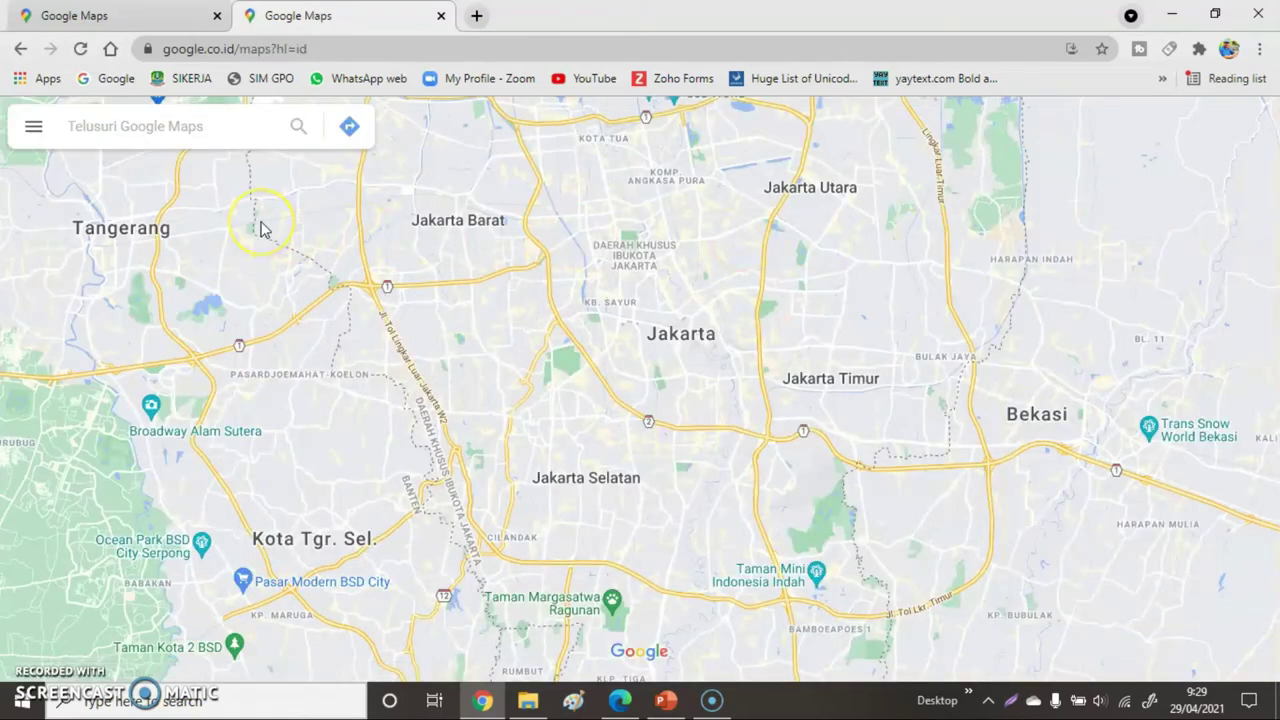
# Locate SMA NEGERI 1 KOTA BEKASI, hide the side panel and switch to Satellite view
pyautogui.click(190, 126)
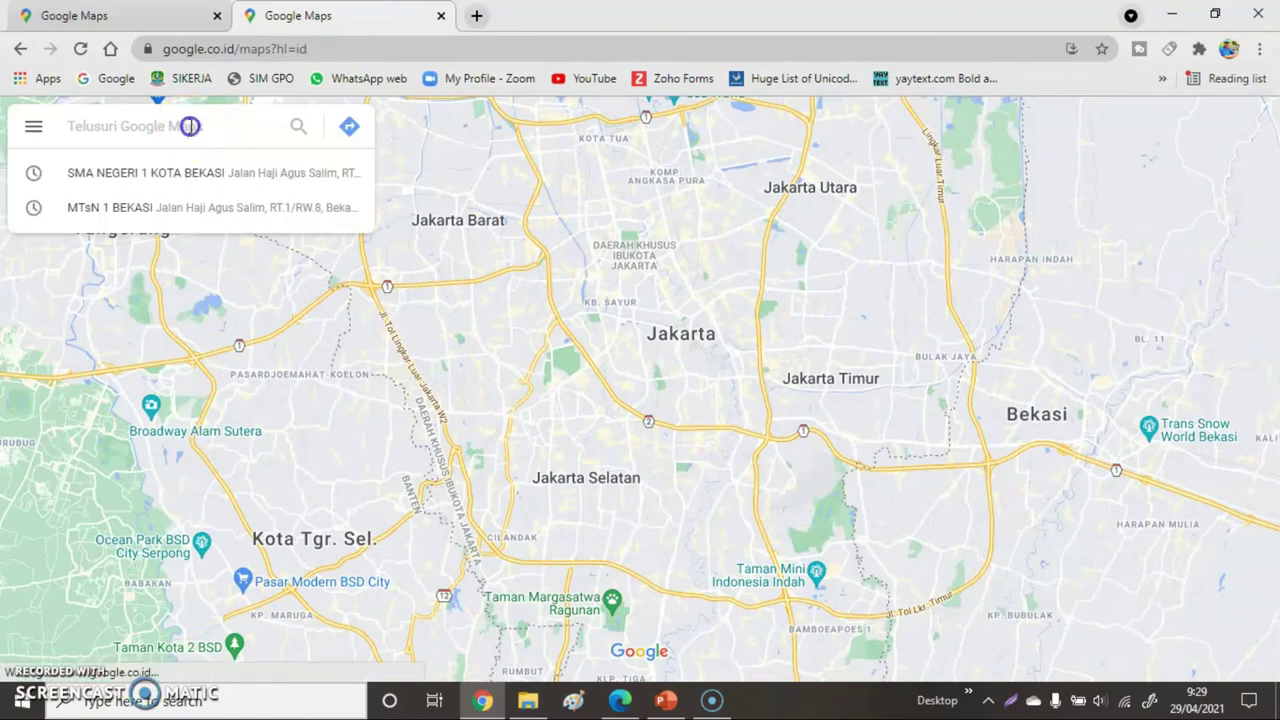
pyautogui.click(175, 175)
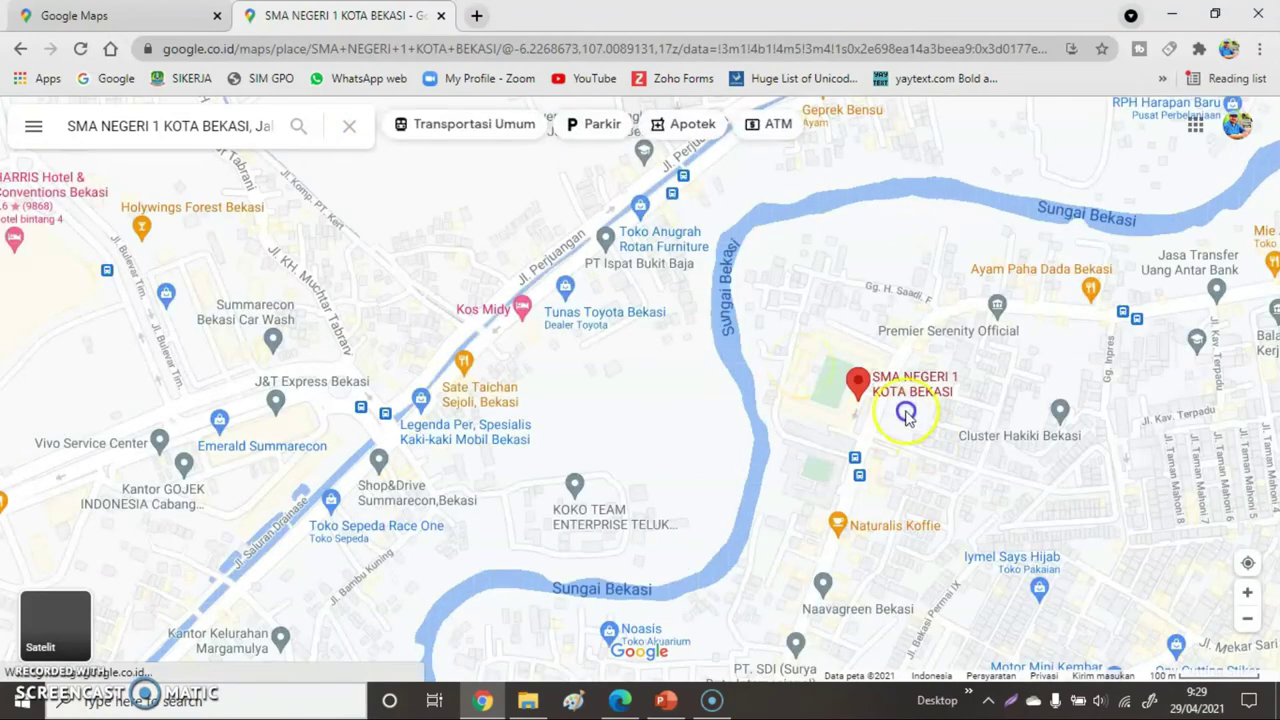
pyautogui.moveTo(721, 336); pyautogui.dragTo(703, 330)
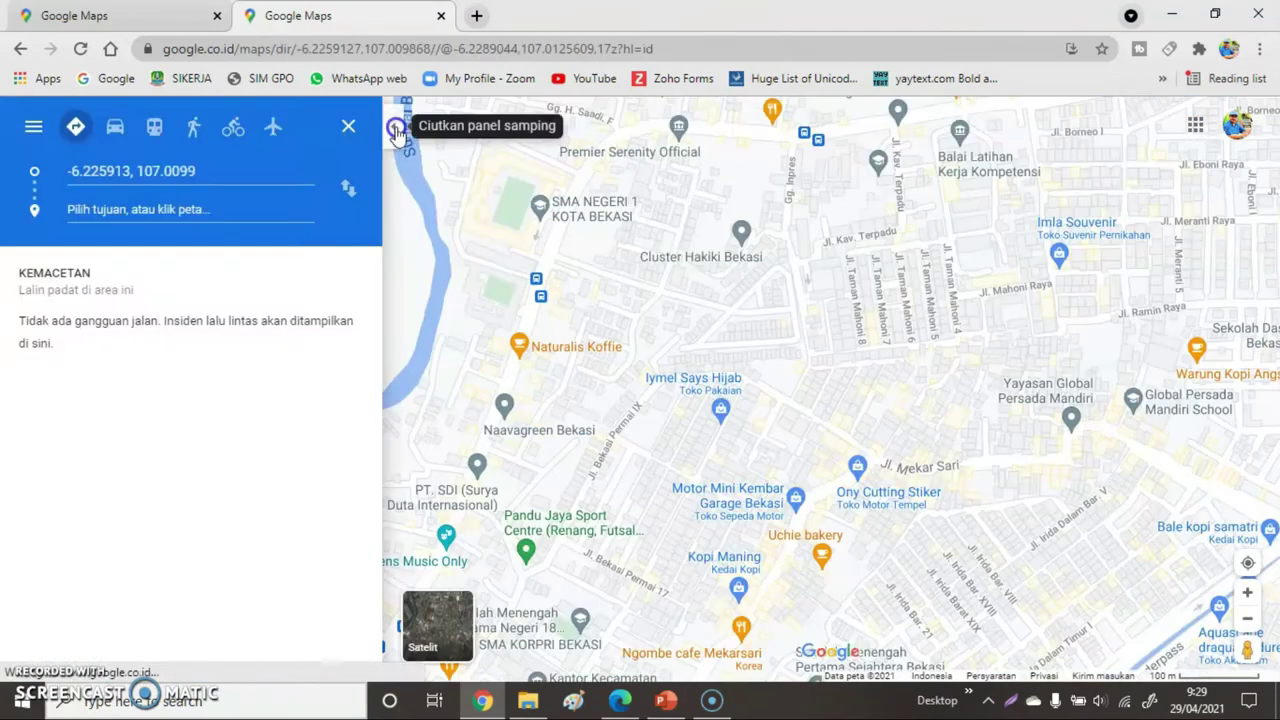
pyautogui.click(392, 124)
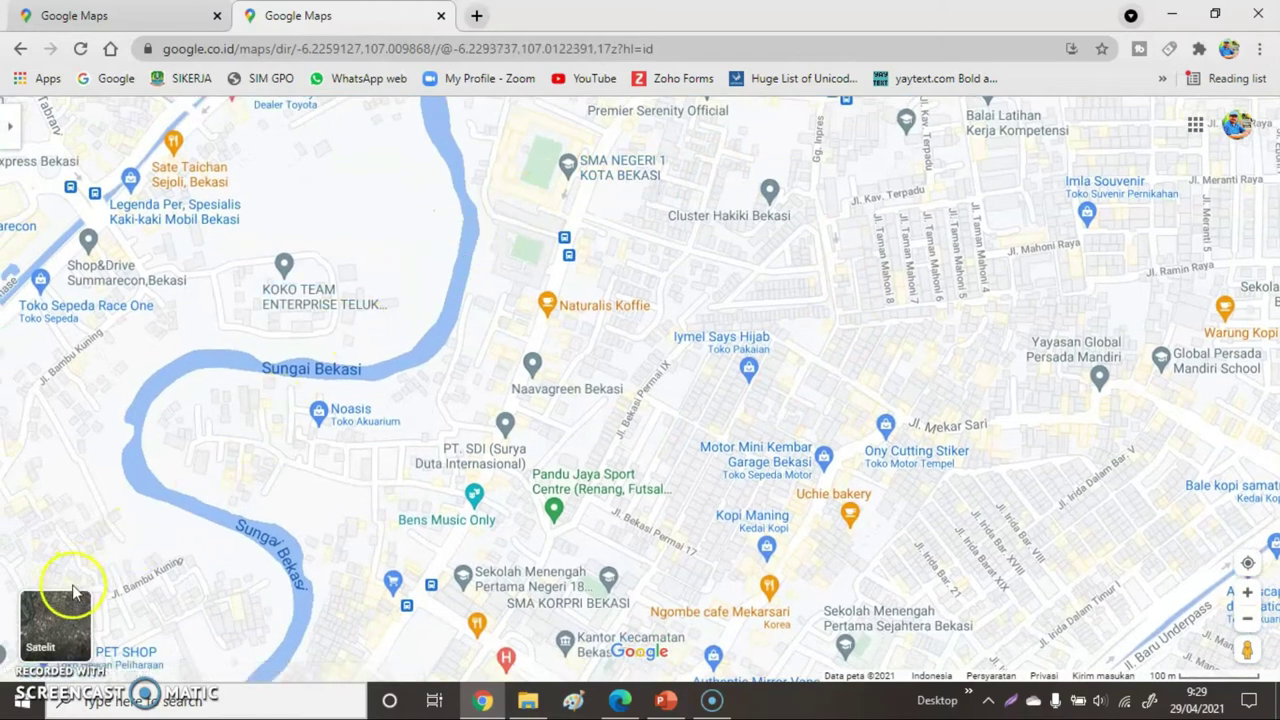
pyautogui.click(62, 622)
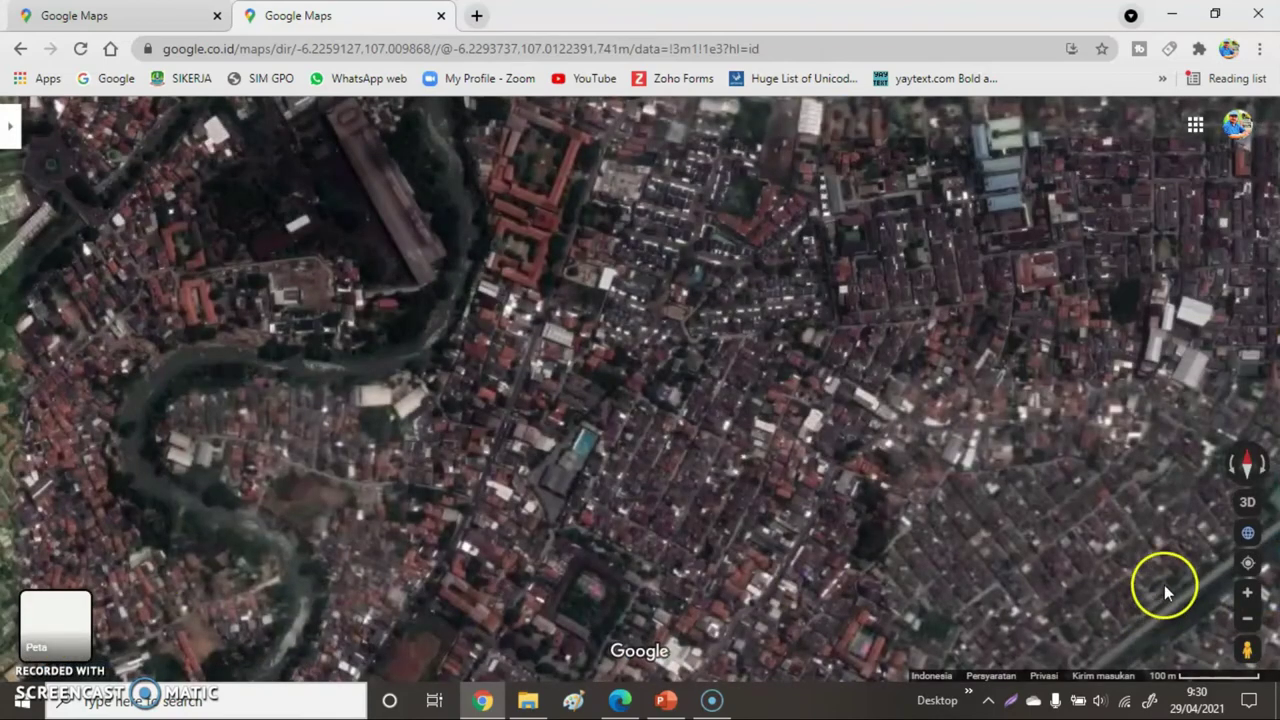
# Tilt the map to 3D and zoom out from the school down to Rumah Sakit Bella Bekasi
pyautogui.click(1247, 502)
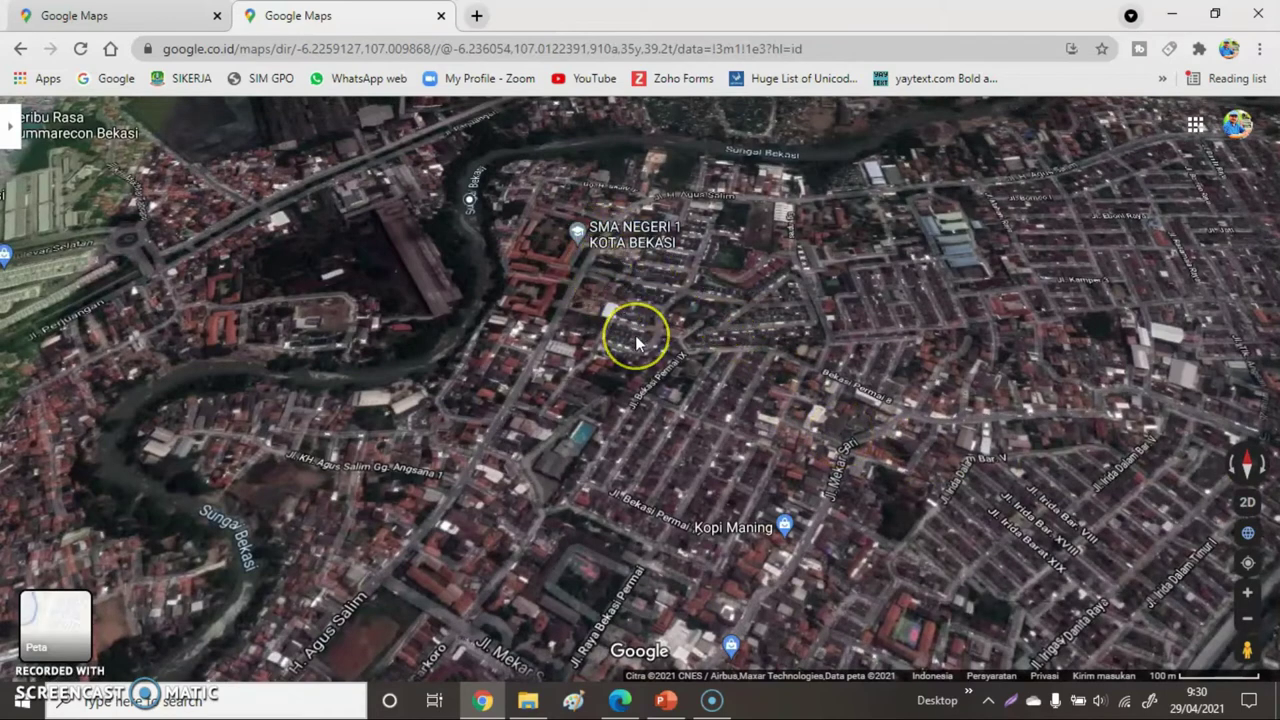
pyautogui.scroll(-2, 635, 315)
pyautogui.moveTo(751, 408)
pyautogui.mouseDown()
pyautogui.moveTo(687, 235)
pyautogui.moveTo(668, 217)
pyautogui.mouseUp()
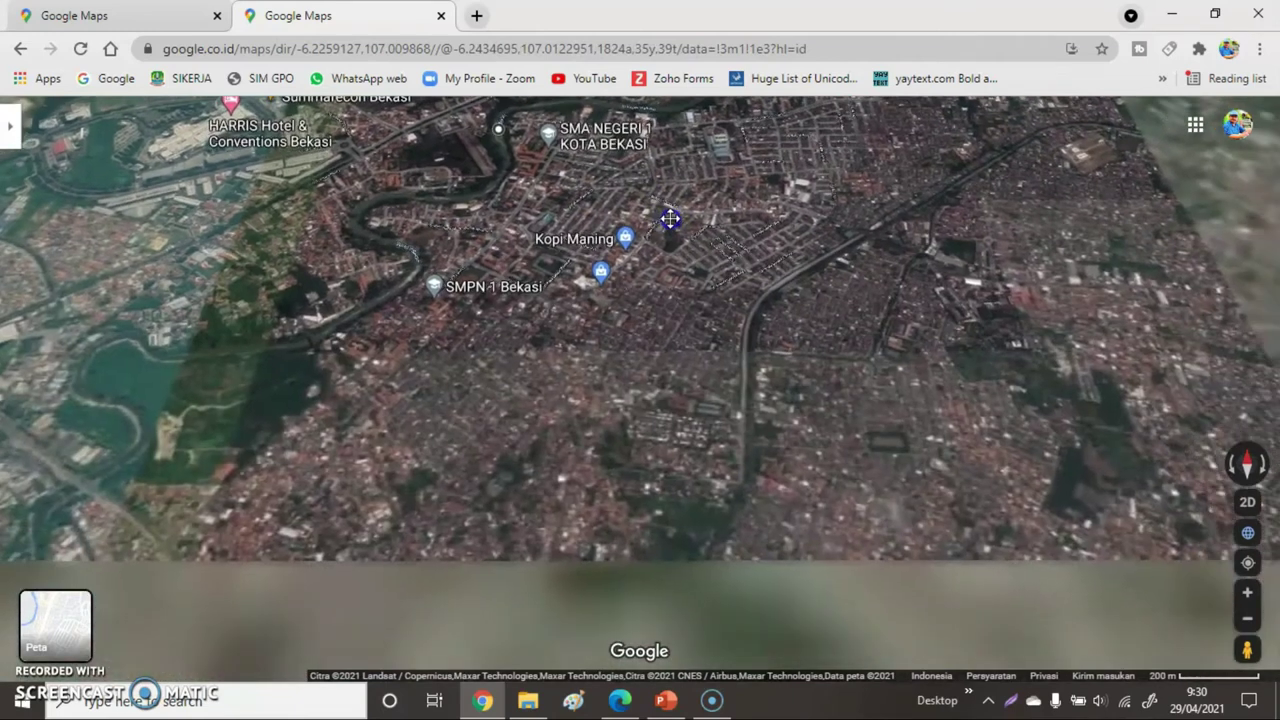
pyautogui.scroll(-1, 609, 385)
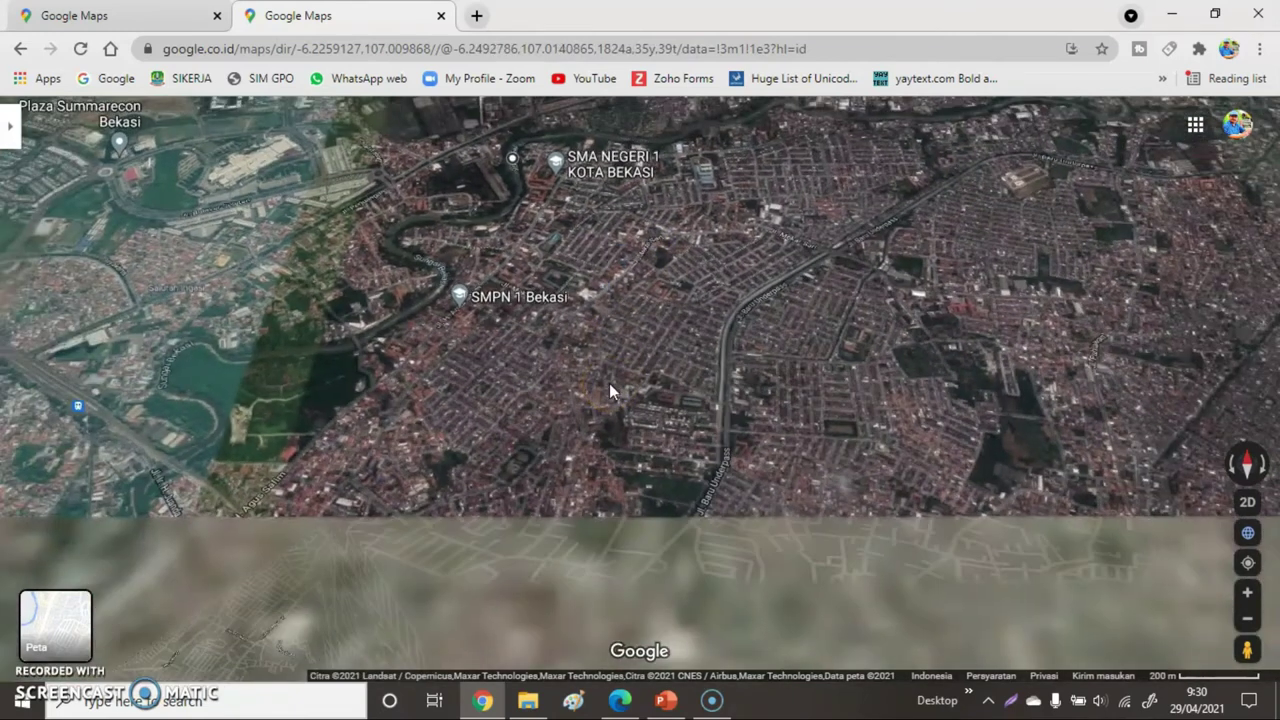
pyautogui.scroll(-1, 609, 392)
pyautogui.moveTo(655, 437); pyautogui.dragTo(623, 338)
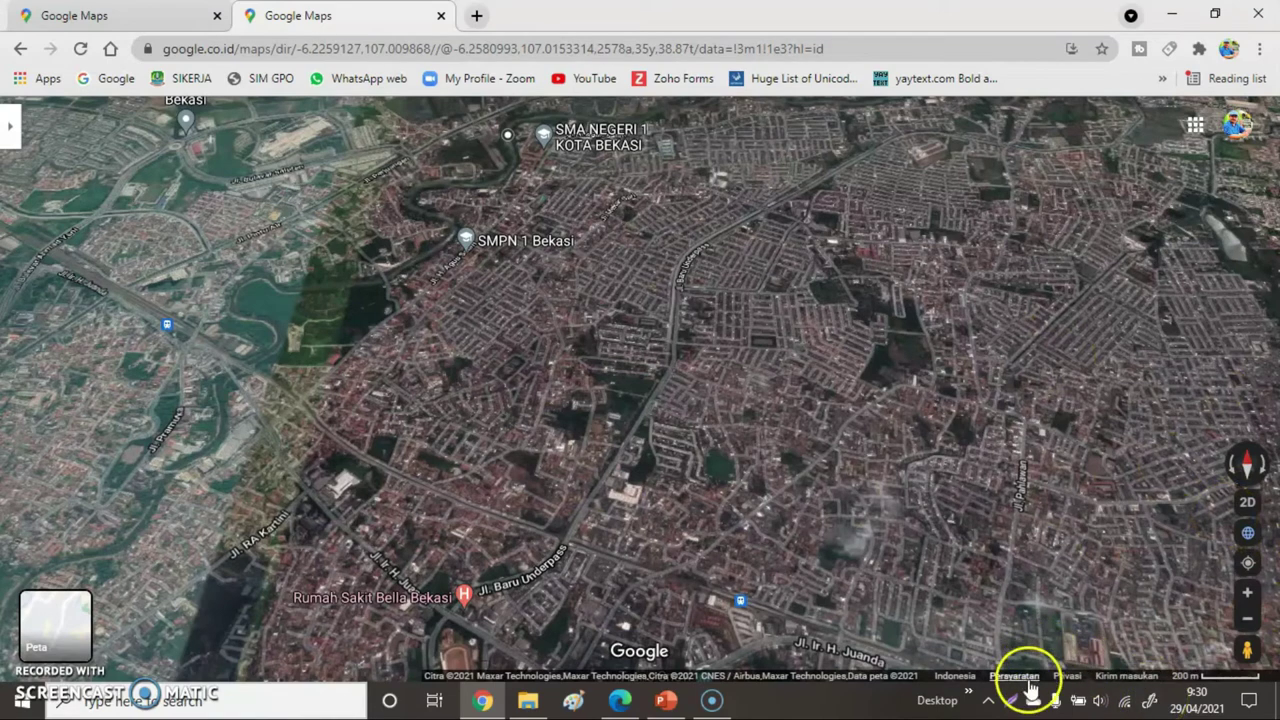
# Capture a screenshot of the Google Maps satellite area
pyautogui.click(1008, 706)
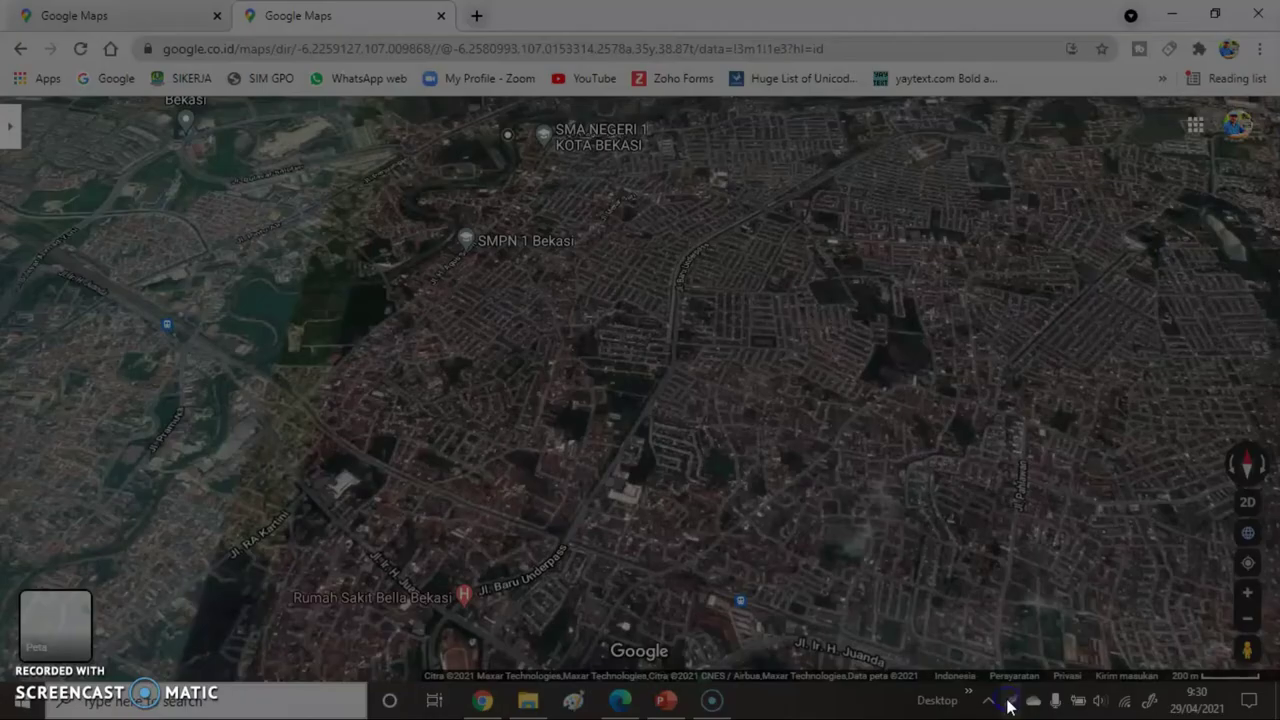
pyautogui.moveTo(158, 96)
pyautogui.mouseDown()
pyautogui.moveTo(1245, 678)
pyautogui.moveTo(1270, 672)
pyautogui.mouseUp()
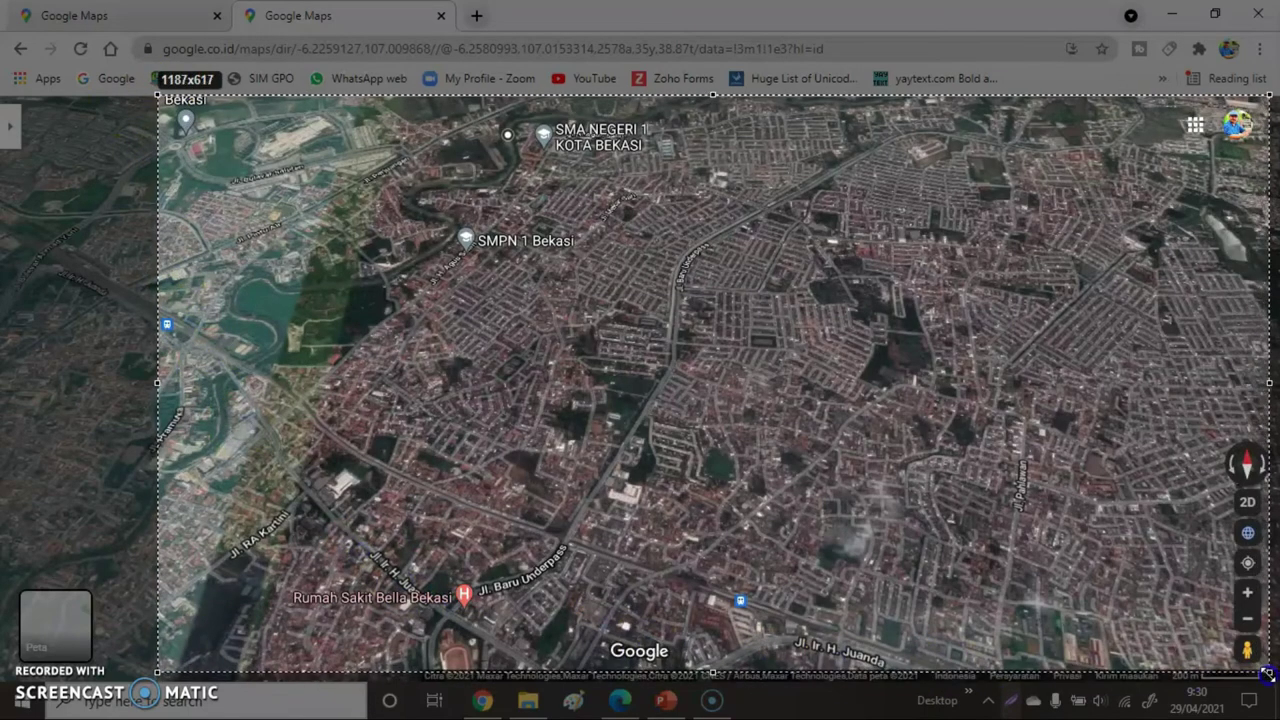
pyautogui.click(1203, 690)
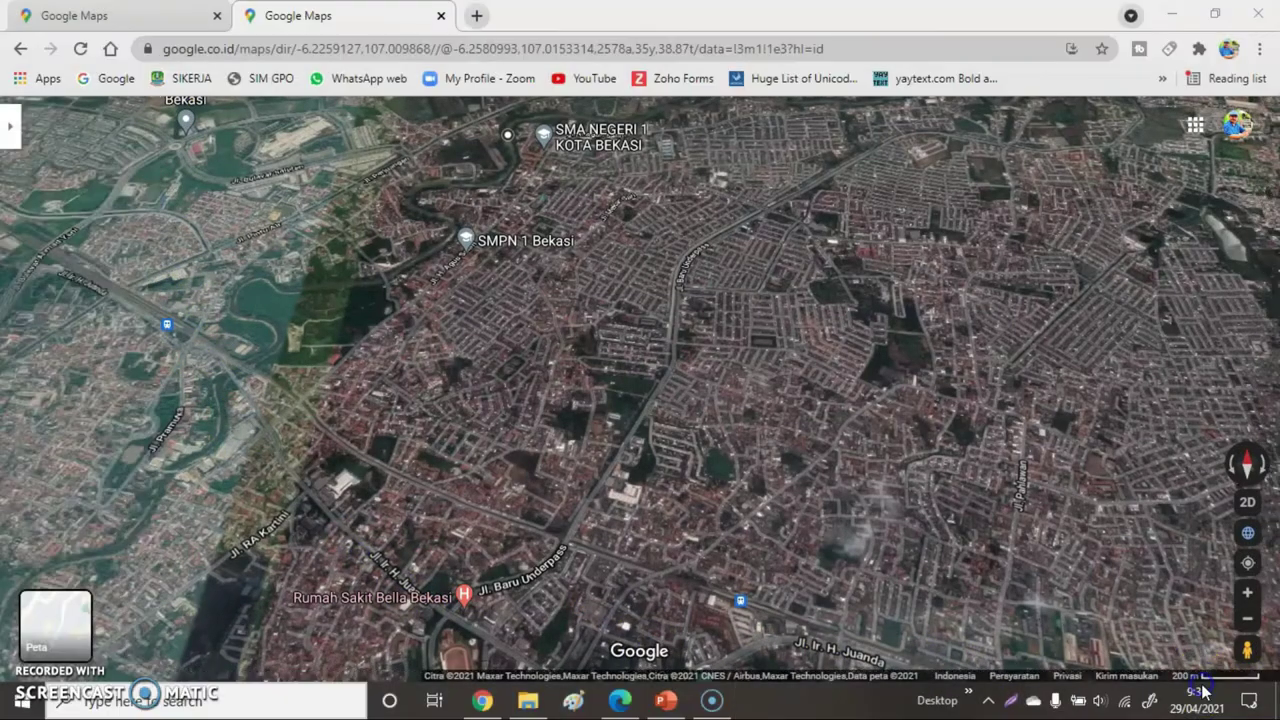
# Paste the map screenshot onto slide 1 and enlarge it to 19,05 × 33,87 cm
pyautogui.click(666, 700)
pyautogui.rightClick(620, 318)
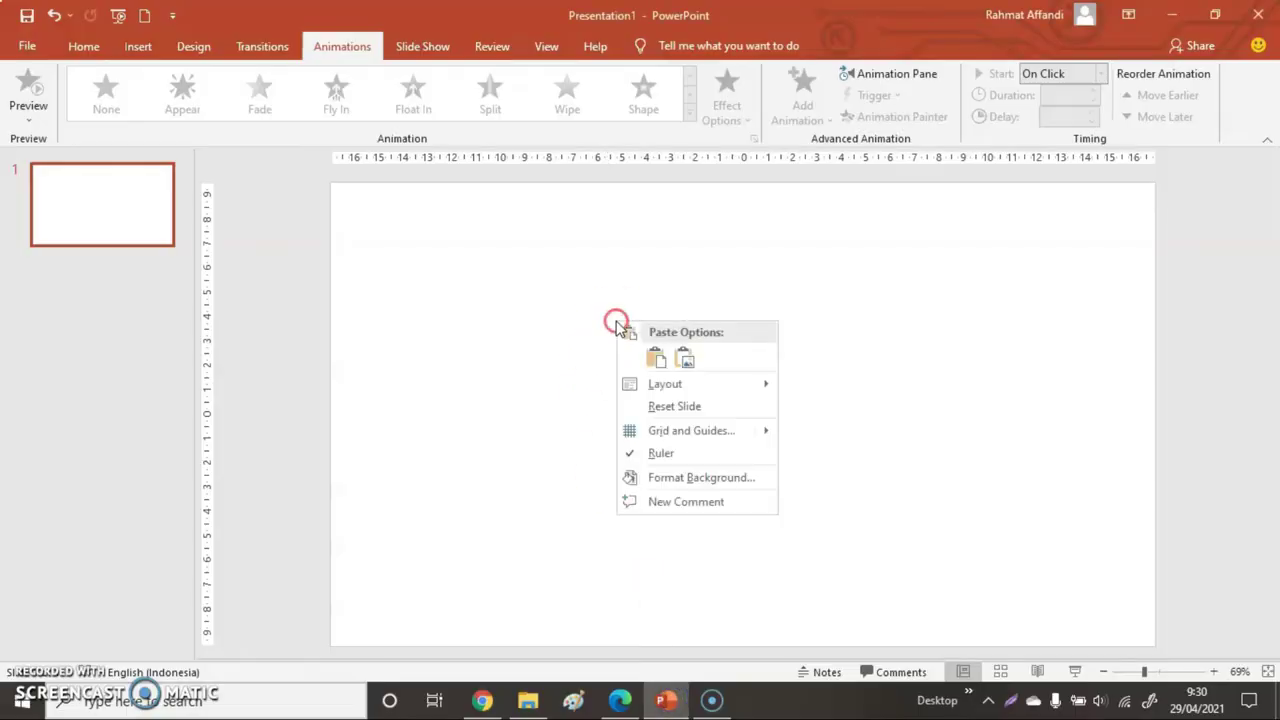
pyautogui.click(697, 366)
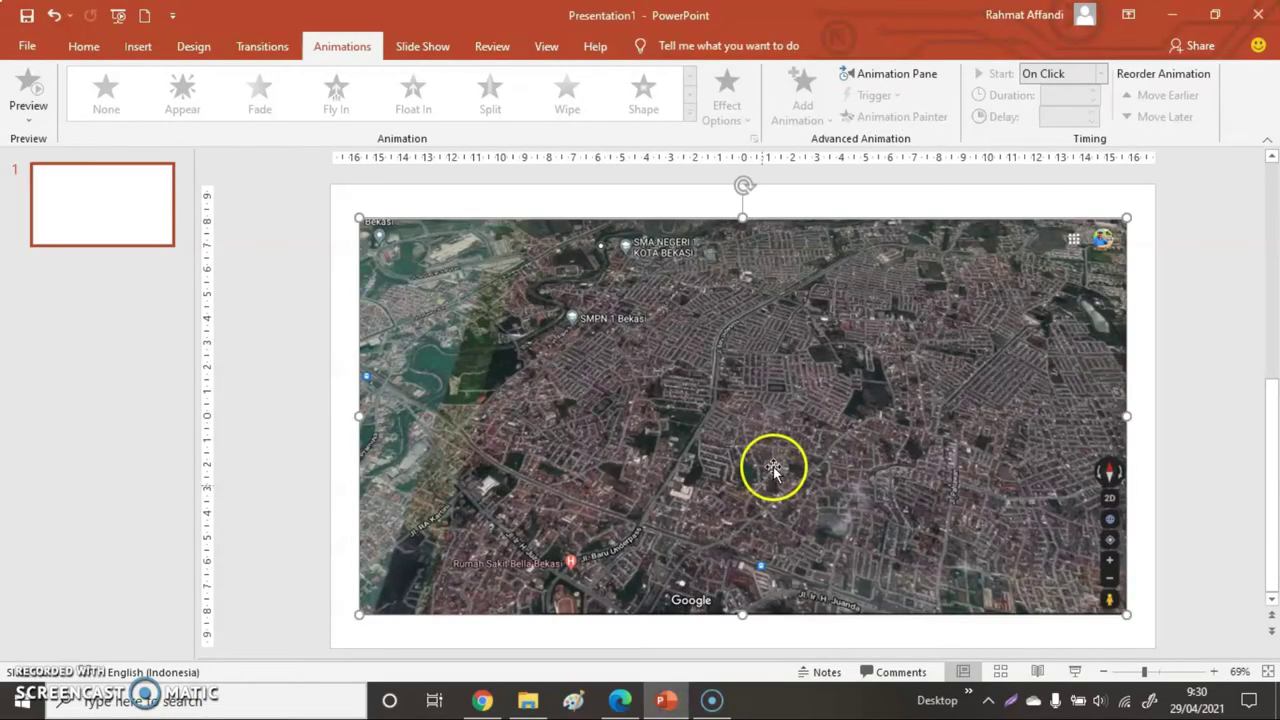
pyautogui.moveTo(771, 463); pyautogui.dragTo(737, 434)
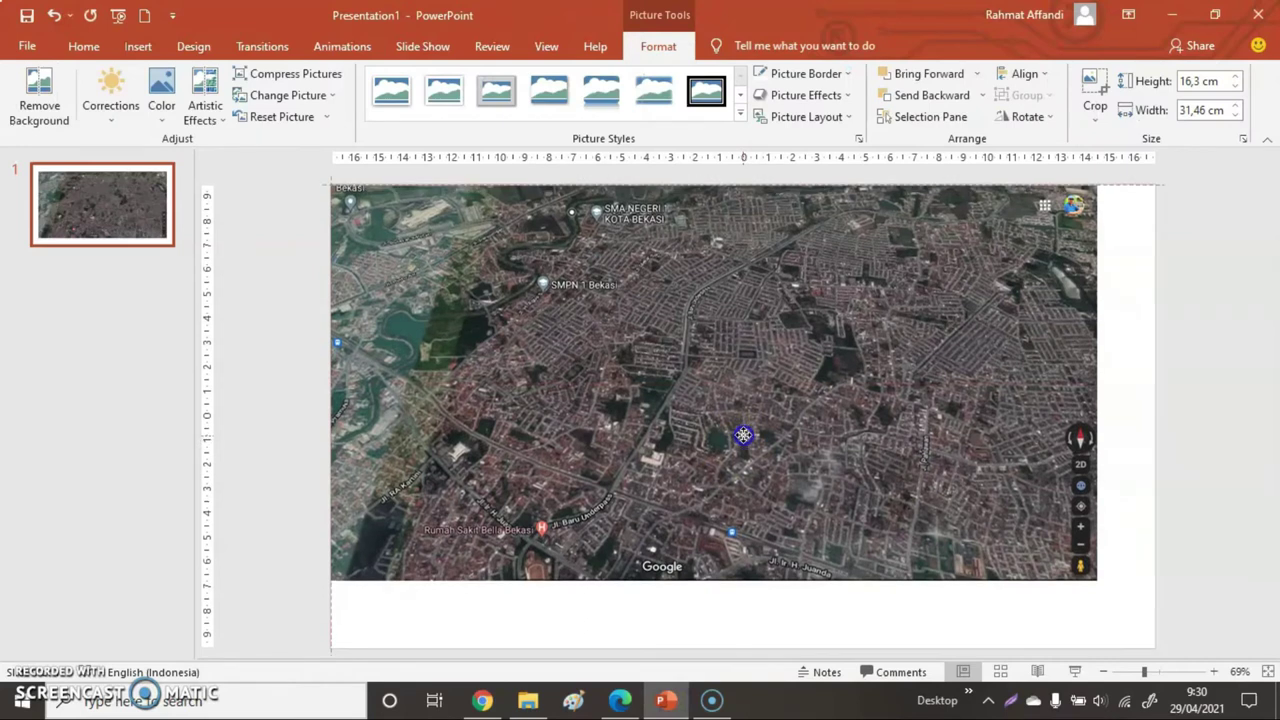
pyautogui.moveTo(1097, 581); pyautogui.dragTo(1155, 645)
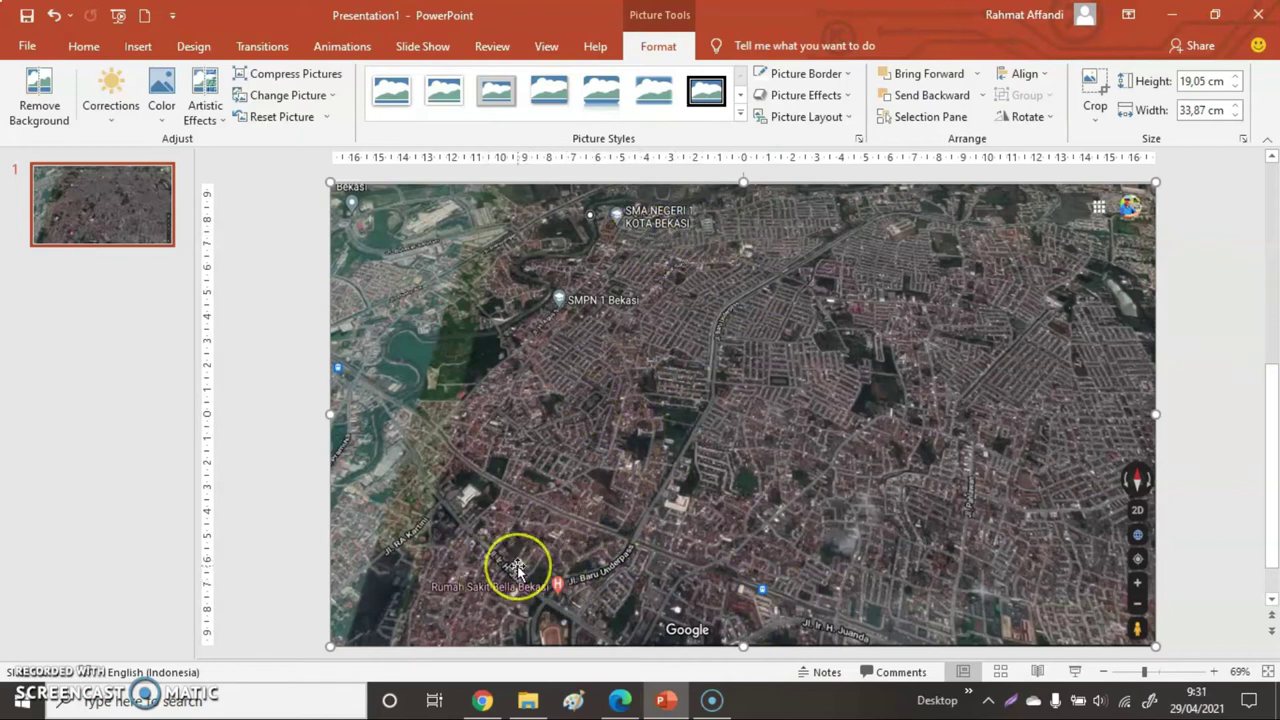
# Copy the yellow pin image ClipartKey_236456 from the MAP ANIMATION folder
pyautogui.click(528, 700)
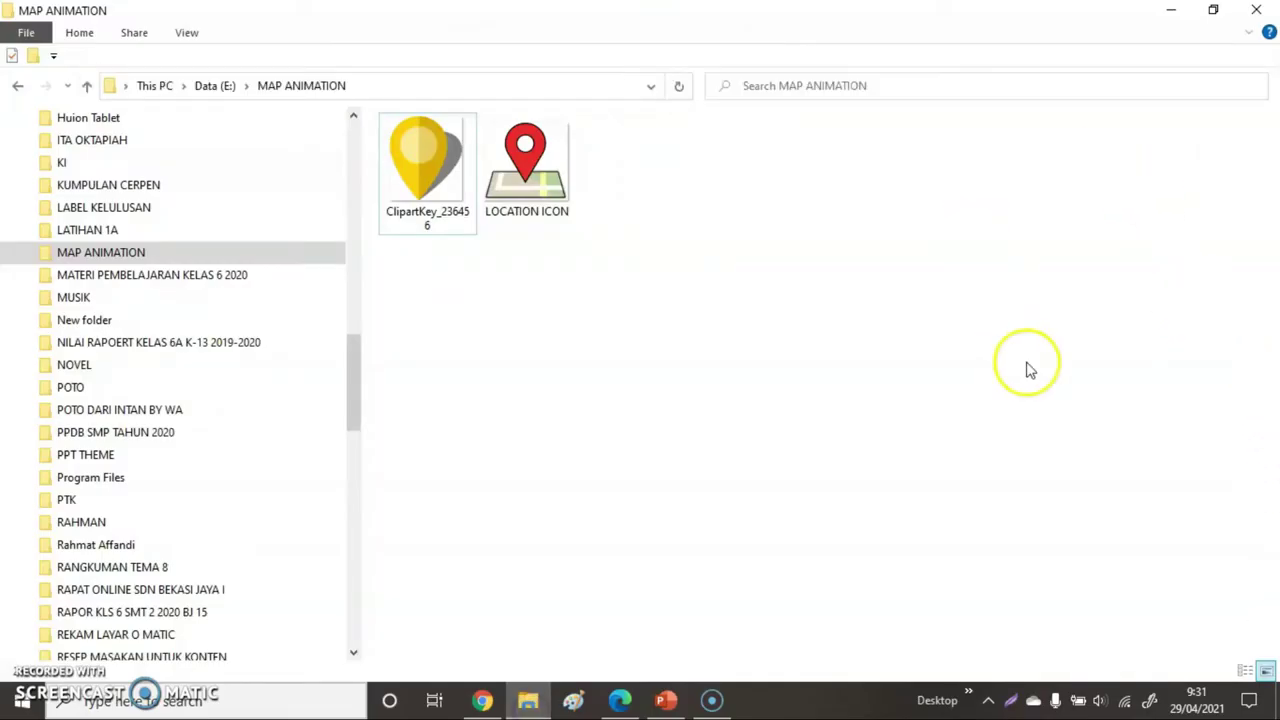
pyautogui.click(415, 140)
pyautogui.rightClick(403, 368)
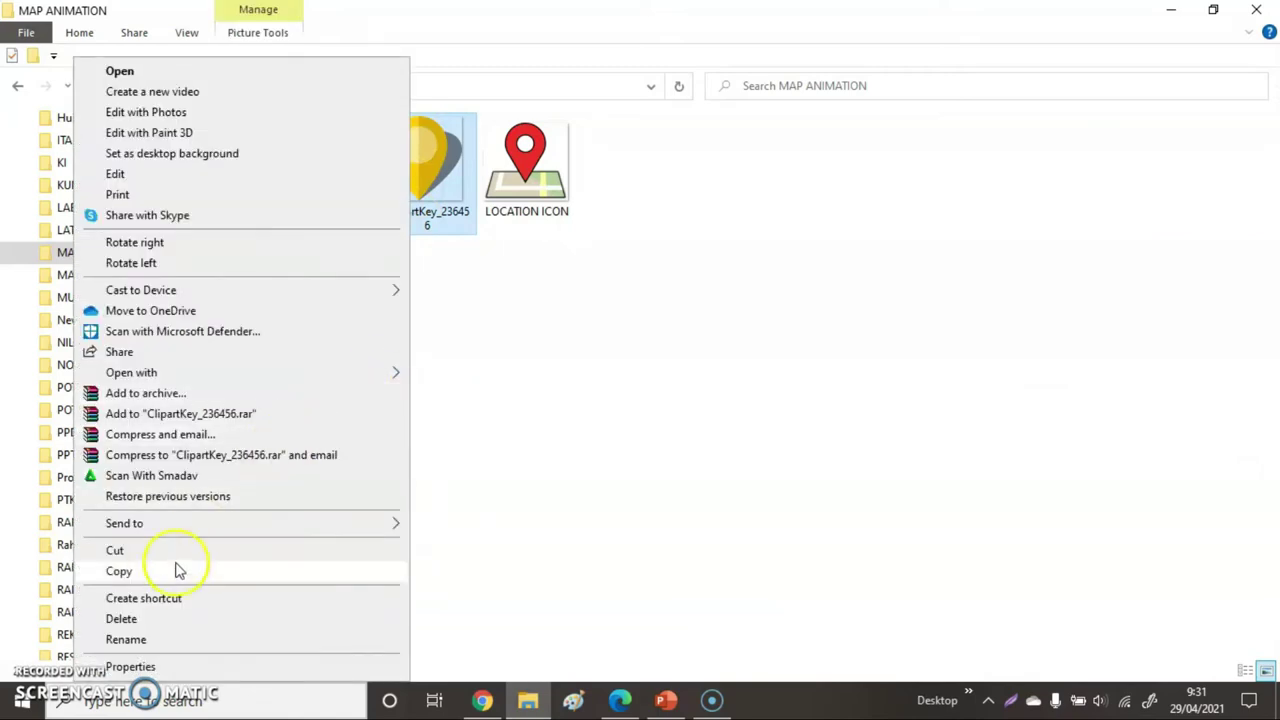
pyautogui.click(150, 573)
# Paste the yellow pin, shrink it to 1,27 × 1,09 cm above Rumah Sakit Bella Bekasi
pyautogui.click(668, 700)
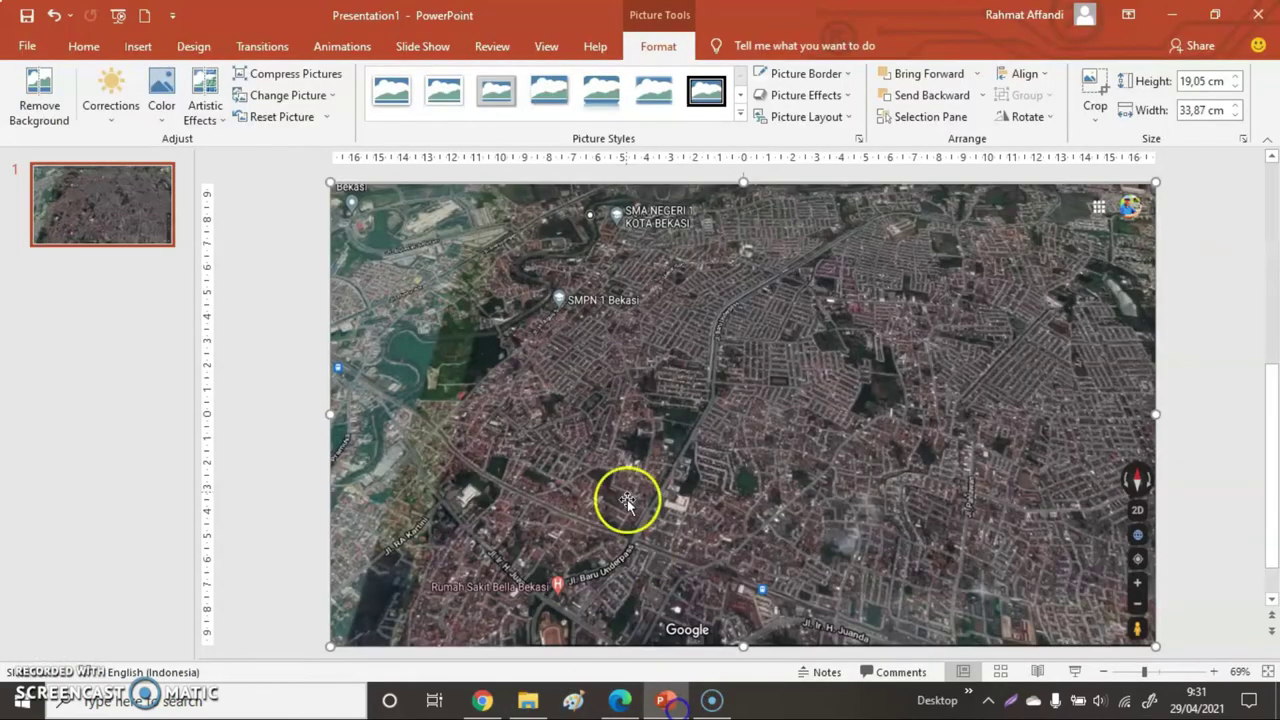
pyautogui.rightClick(627, 501)
pyautogui.click(670, 118)
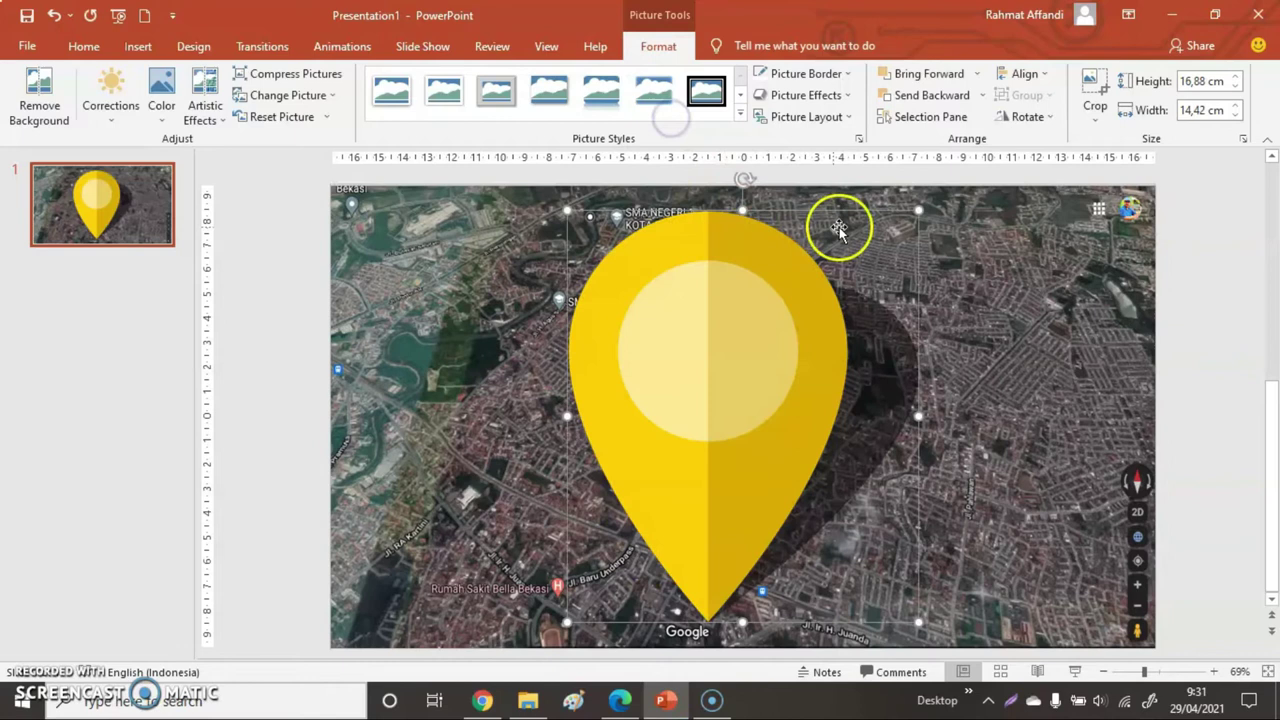
pyautogui.moveTo(918, 211)
pyautogui.mouseDown()
pyautogui.moveTo(595, 587)
pyautogui.moveTo(570, 585)
pyautogui.mouseUp()
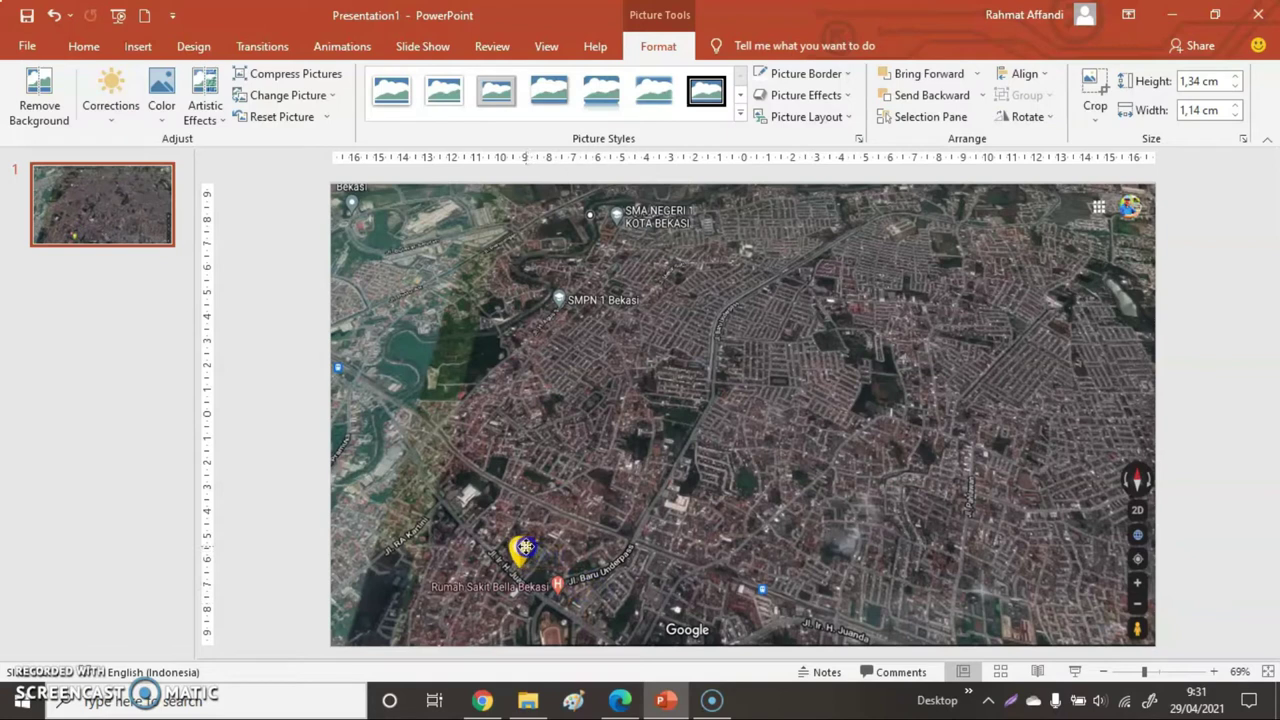
pyautogui.press('Delete')
pyautogui.moveTo(530, 540); pyautogui.dragTo(548, 555)
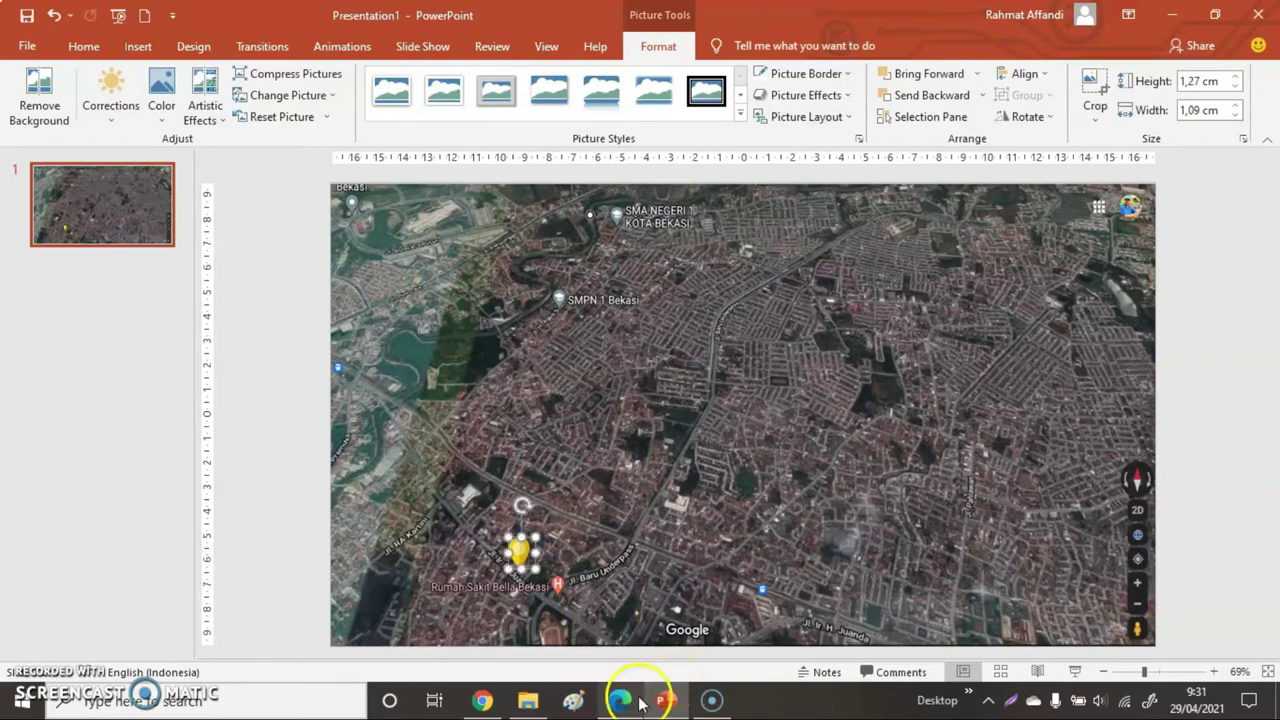
# Copy the LOCATION ICON image from the MAP ANIMATION folder
pyautogui.click(527, 704)
pyautogui.click(530, 145)
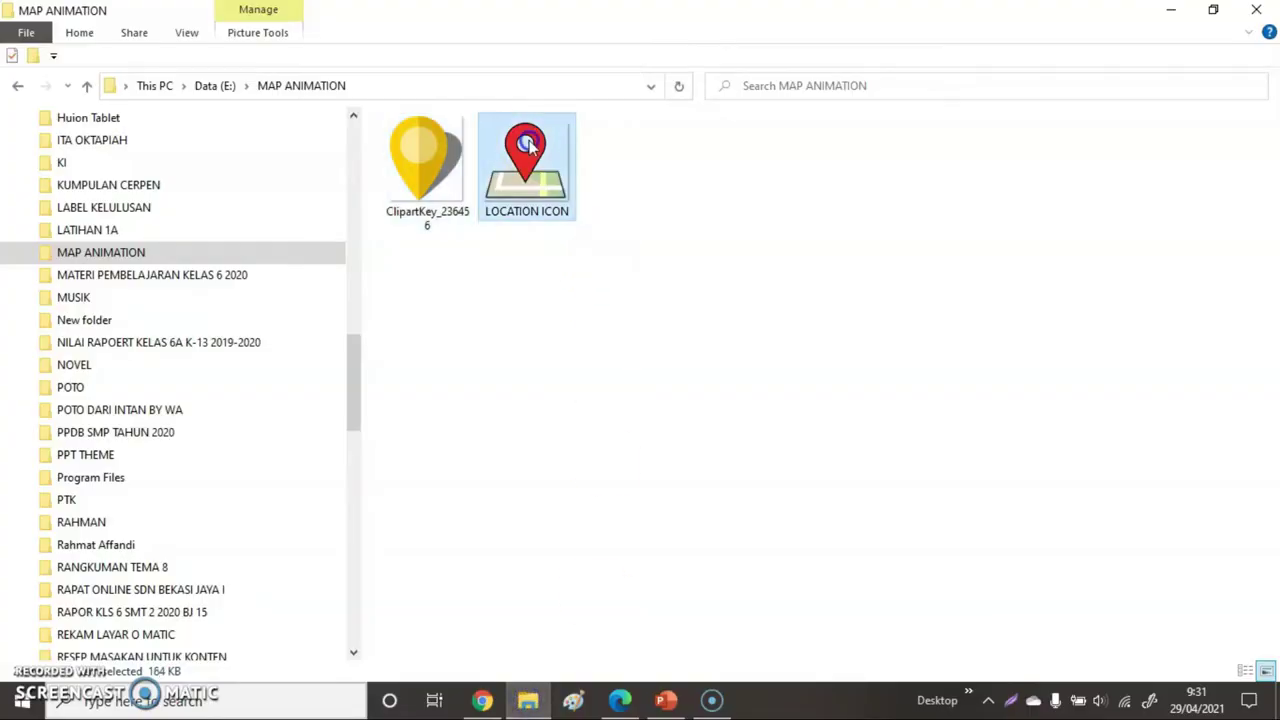
pyautogui.rightClick(530, 145)
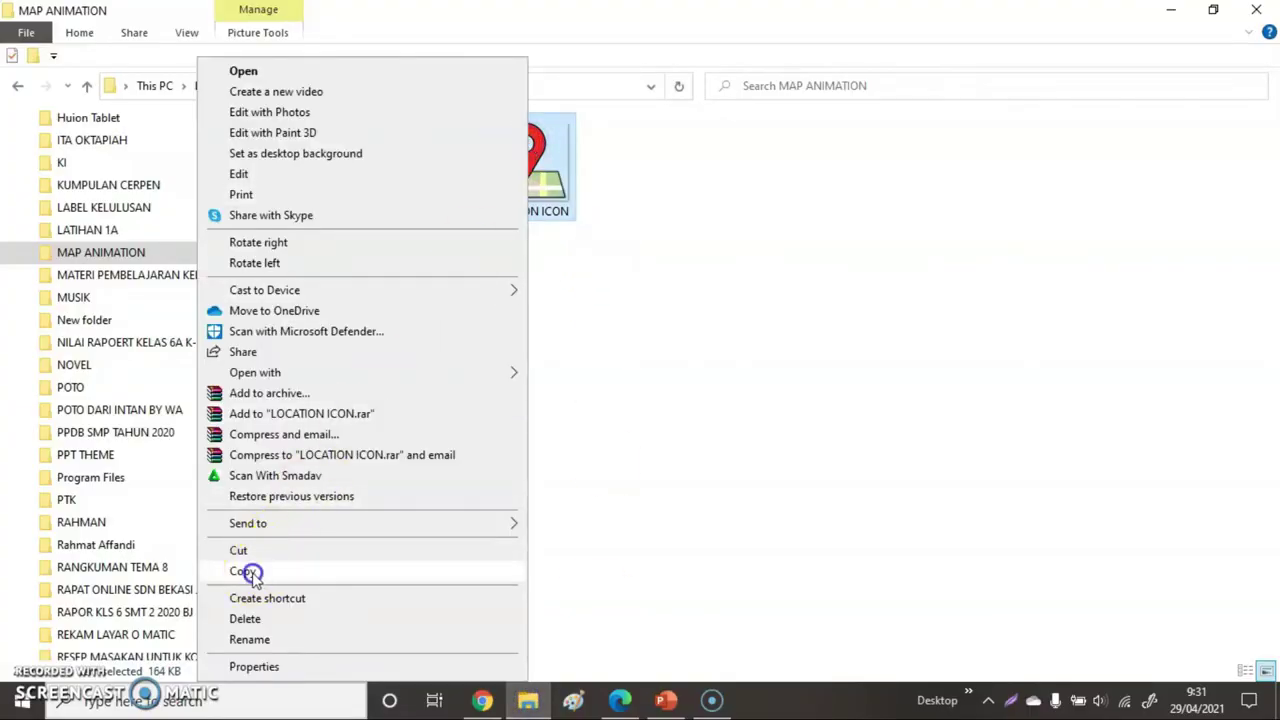
pyautogui.click(253, 570)
# Paste the red pin, shrink it to 1,21 × 1,31 cm on SMA NEGERI 1 KOTA BEKASI
pyautogui.click(664, 700)
pyautogui.rightClick(825, 395)
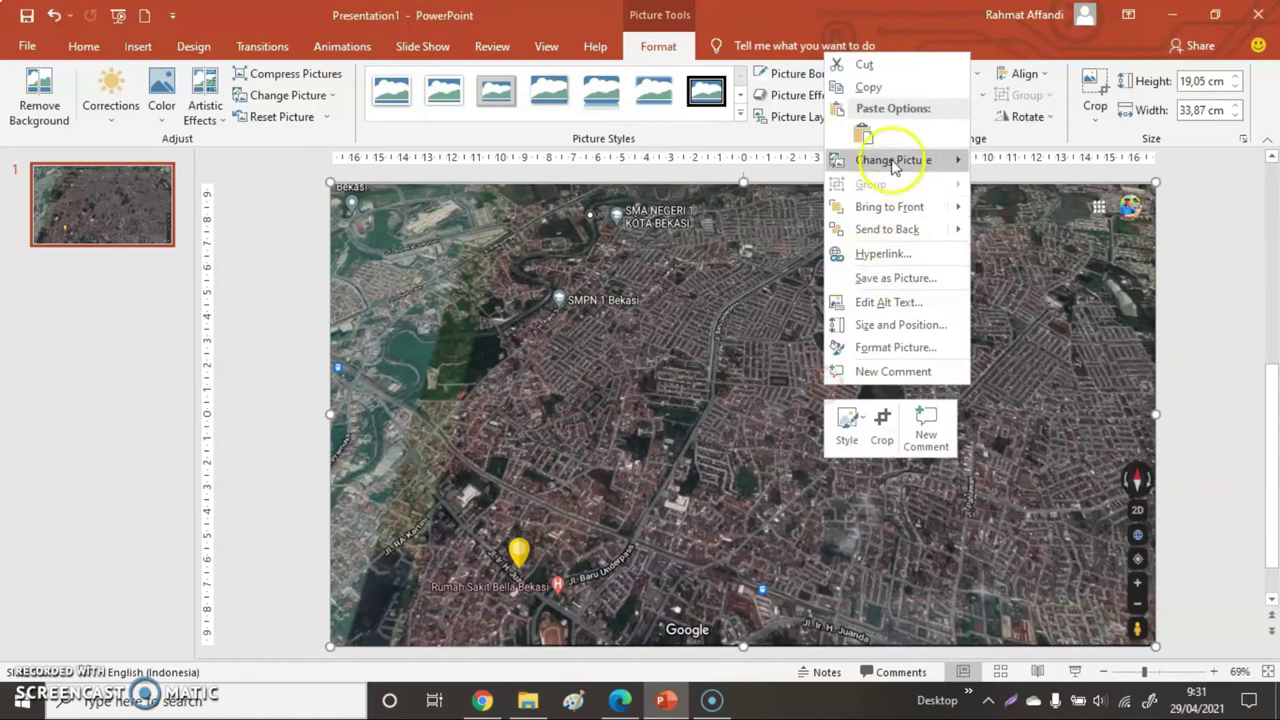
pyautogui.click(872, 136)
pyautogui.moveTo(1000, 190)
pyautogui.mouseDown()
pyautogui.moveTo(795, 463)
pyautogui.moveTo(540, 587)
pyautogui.moveTo(622, 188)
pyautogui.moveTo(609, 212)
pyautogui.mouseUp()
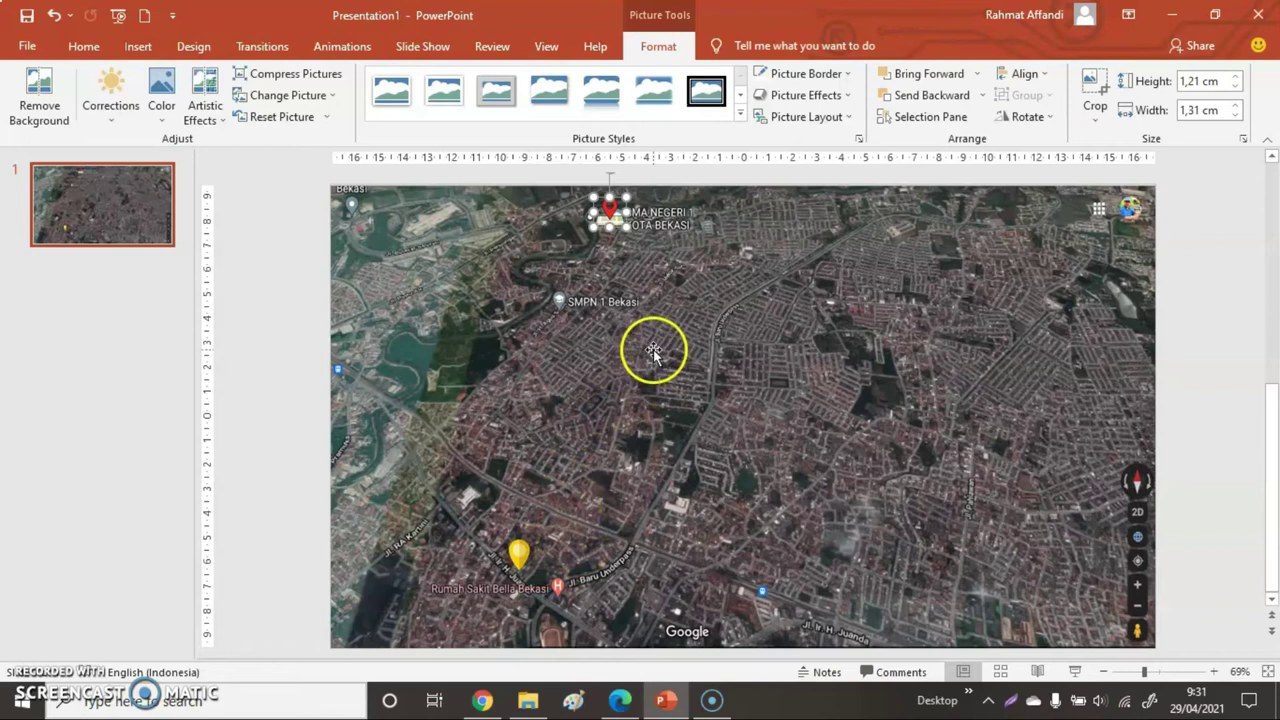
pyautogui.click(138, 46)
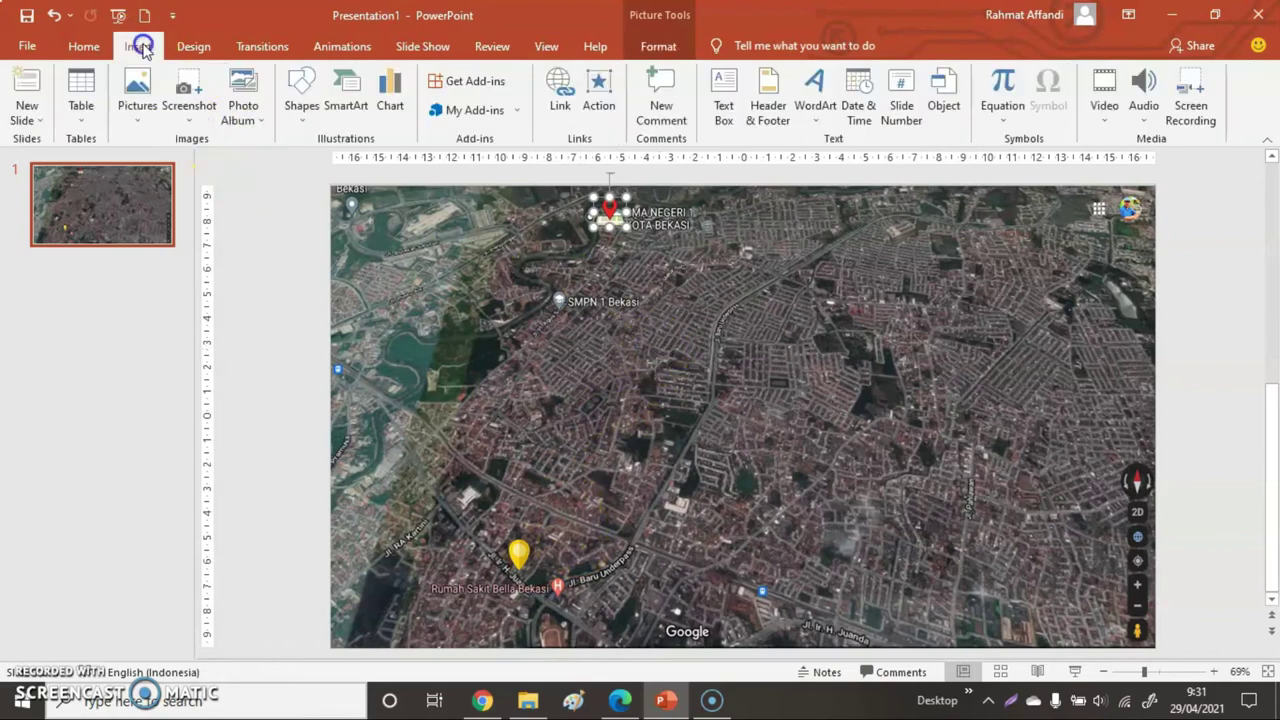
# Draw a freehand Scribble route along the roads from the yellow pin to the red pin
pyautogui.click(297, 112)
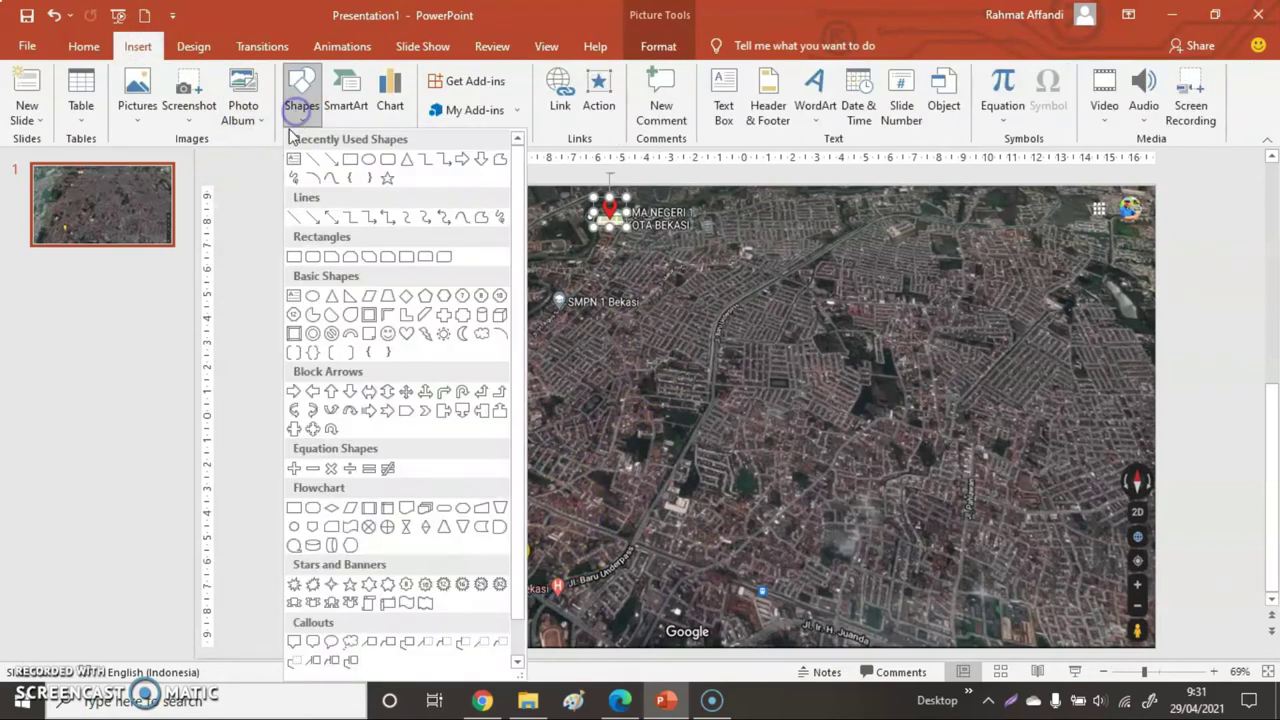
pyautogui.click(296, 181)
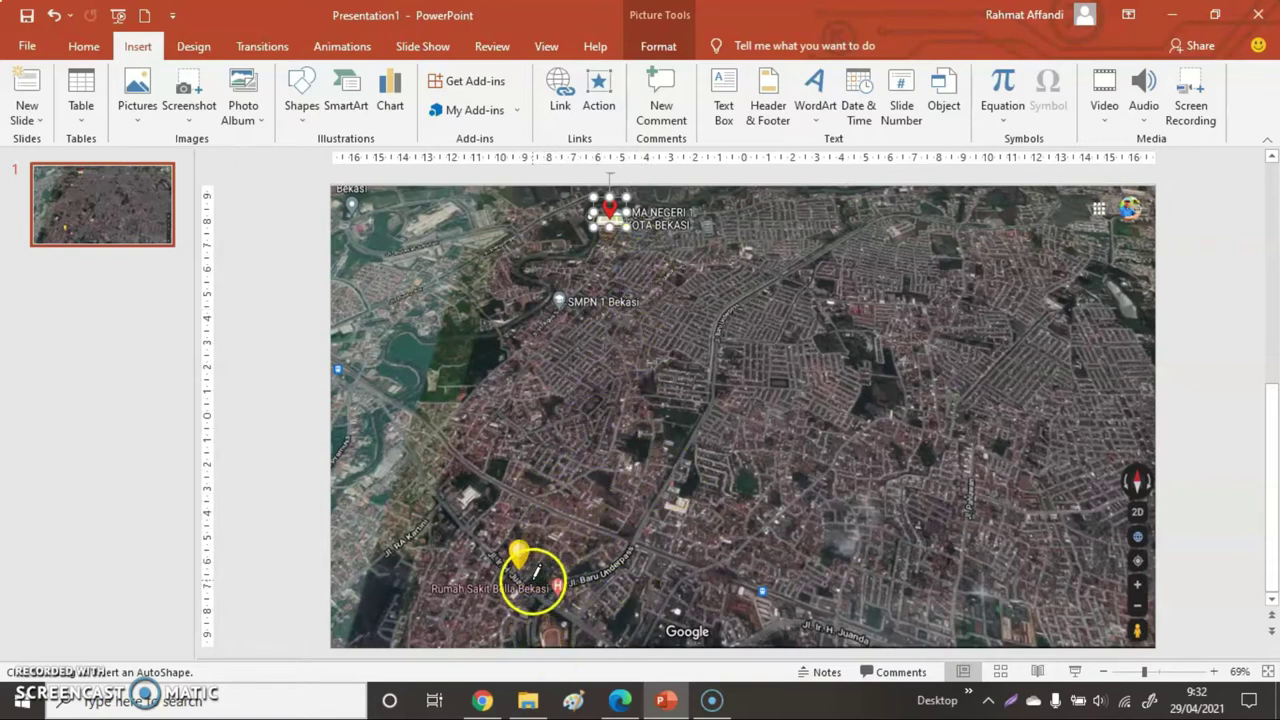
pyautogui.moveTo(533, 570); pyautogui.dragTo(533, 568)
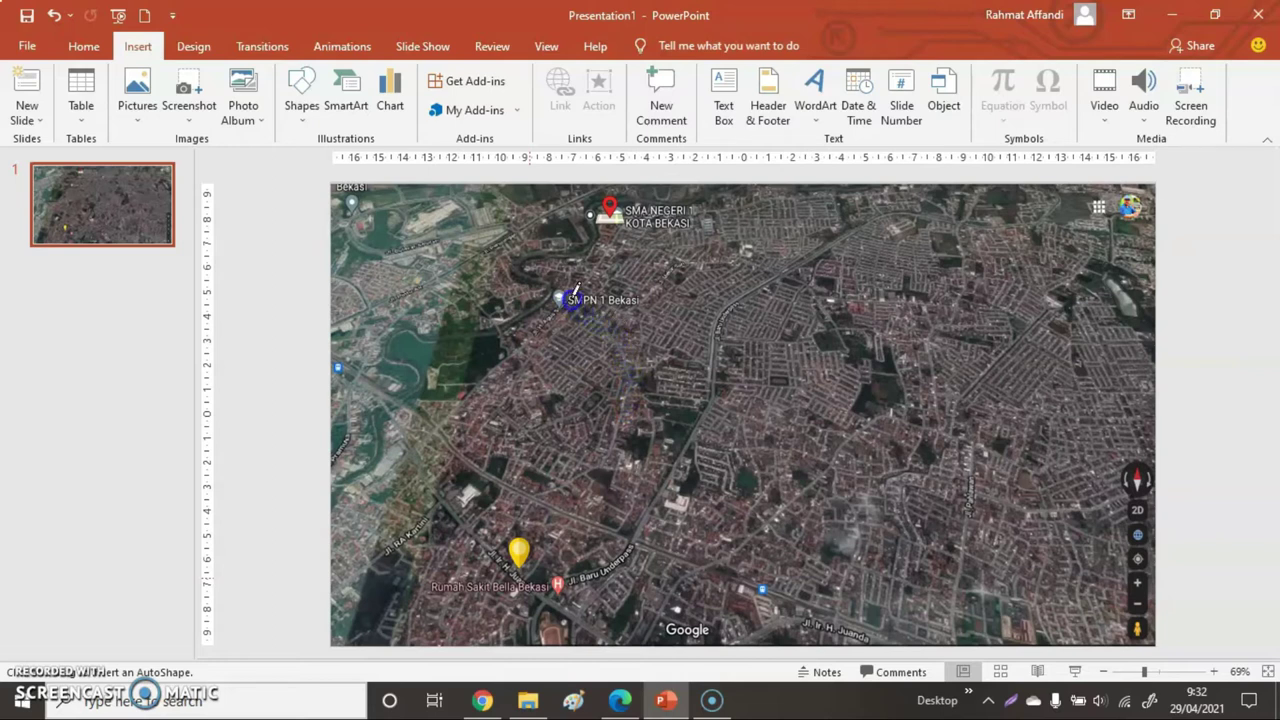
pyautogui.doubleClick(621, 225)
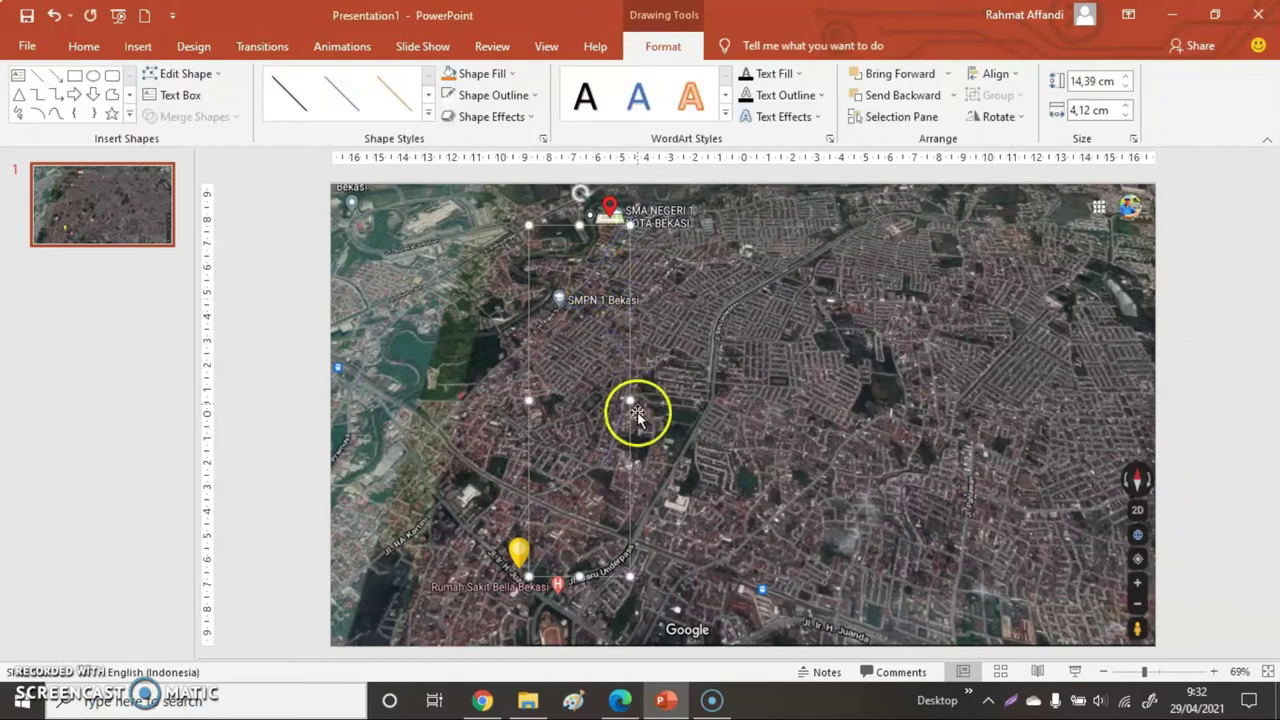
# Give the route line a white, thick outline
pyautogui.click(448, 101)
pyautogui.click(490, 95)
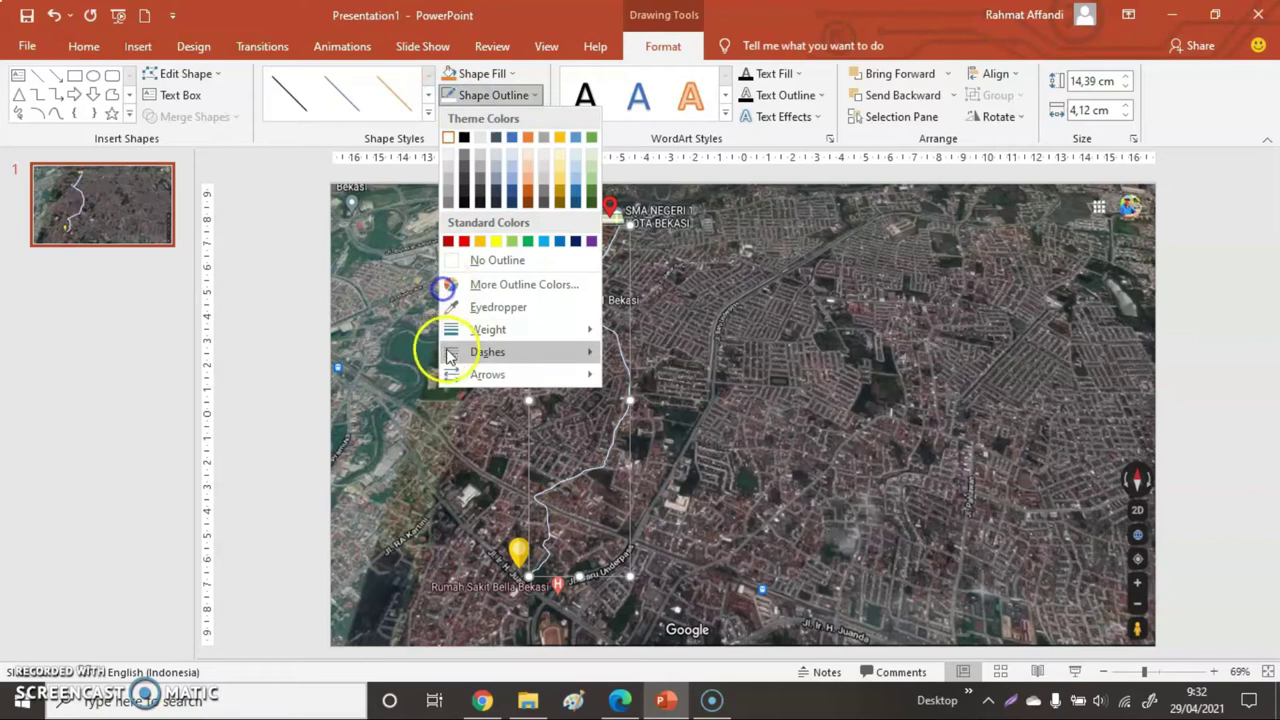
pyautogui.click(467, 241)
pyautogui.click(490, 95)
pyautogui.click(500, 158)
pyautogui.click(505, 97)
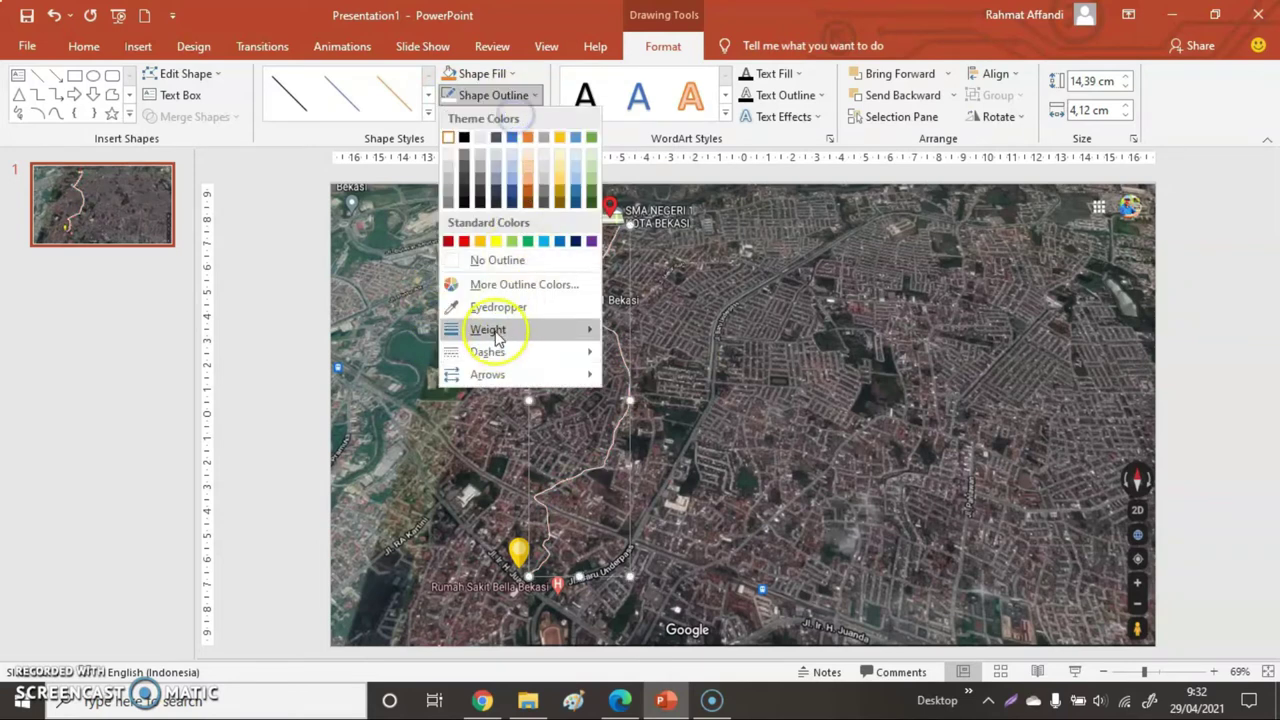
pyautogui.moveTo(537, 335)
pyautogui.click(688, 474)
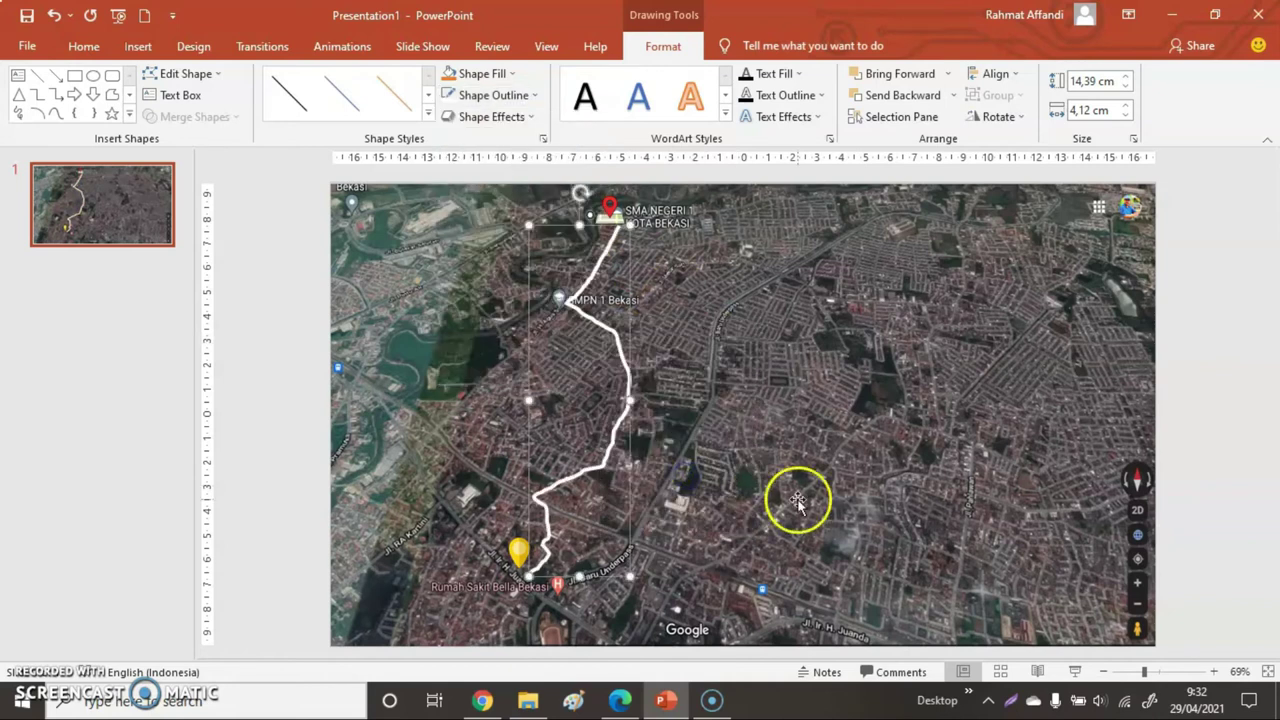
pyautogui.click(1220, 410)
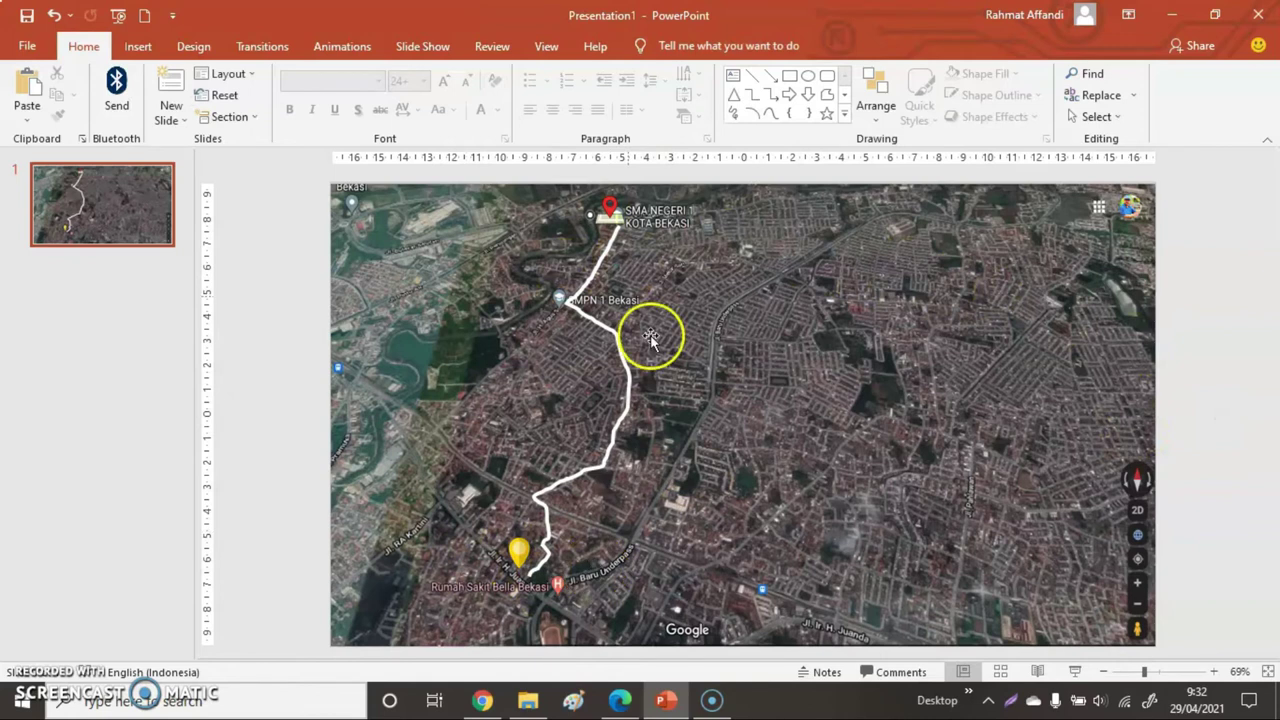
# Give the yellow pin a Zoom entrance animation
pyautogui.click(517, 548)
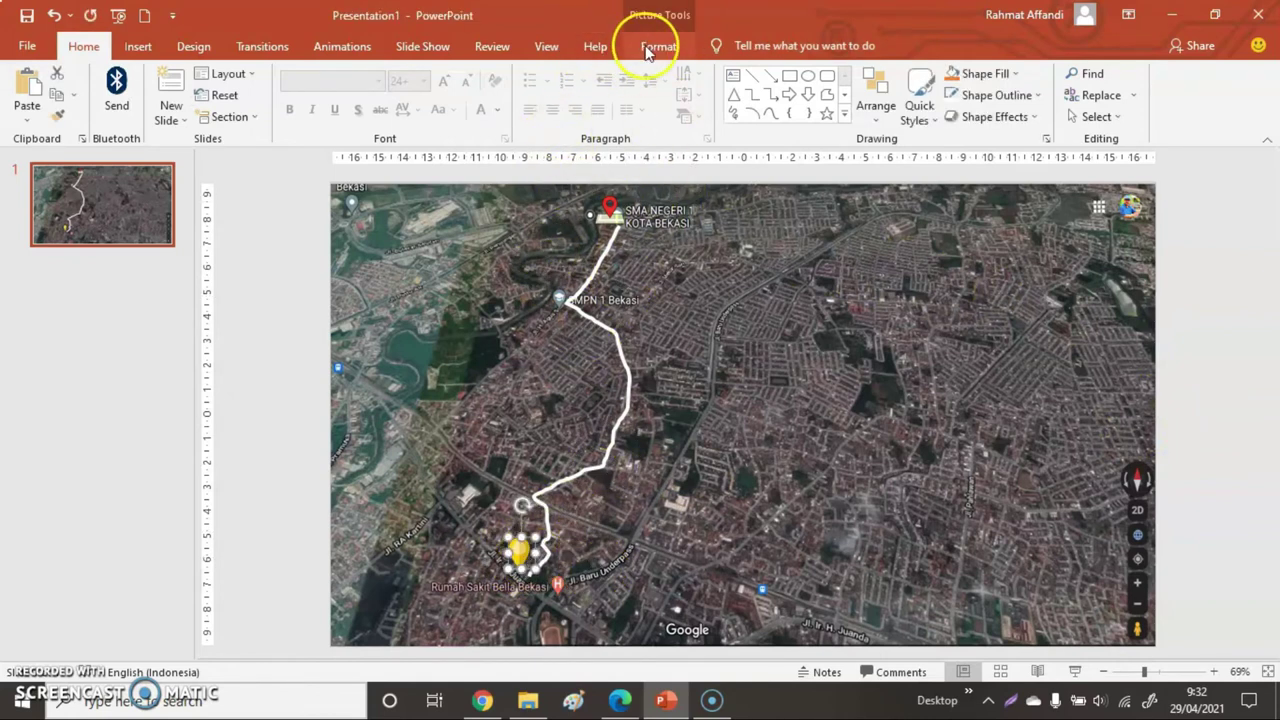
pyautogui.click(333, 46)
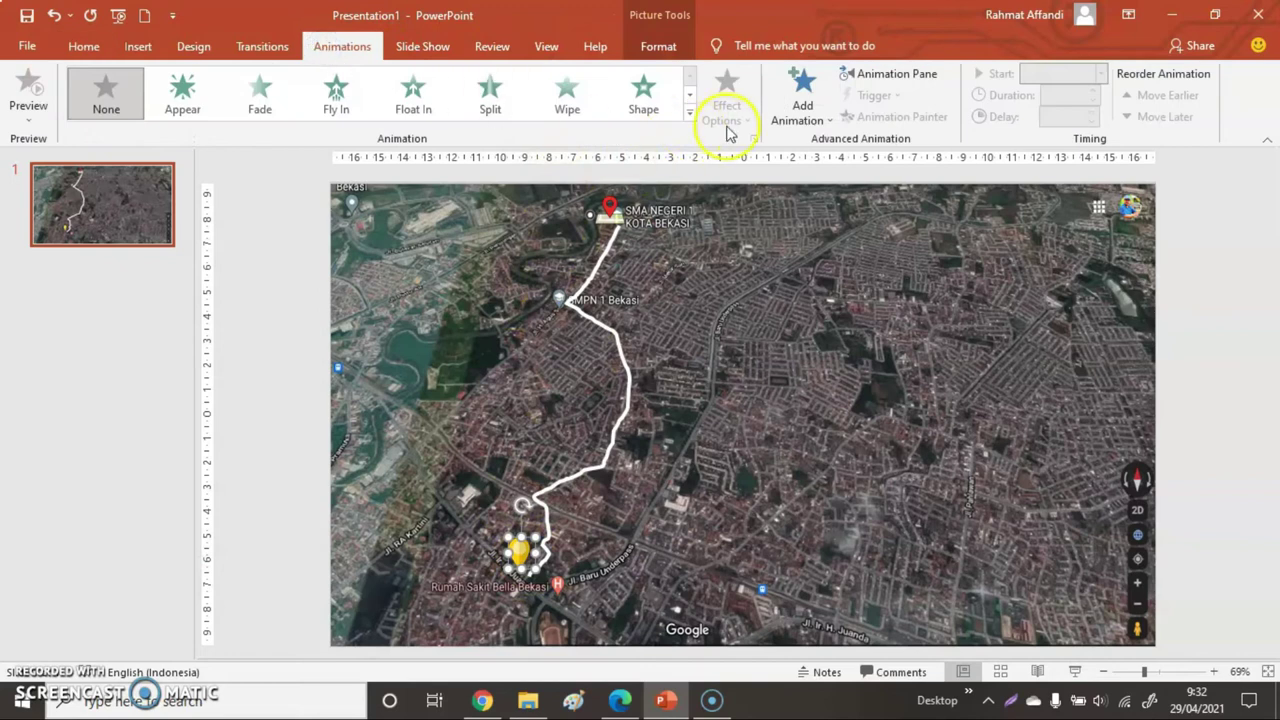
pyautogui.click(689, 112)
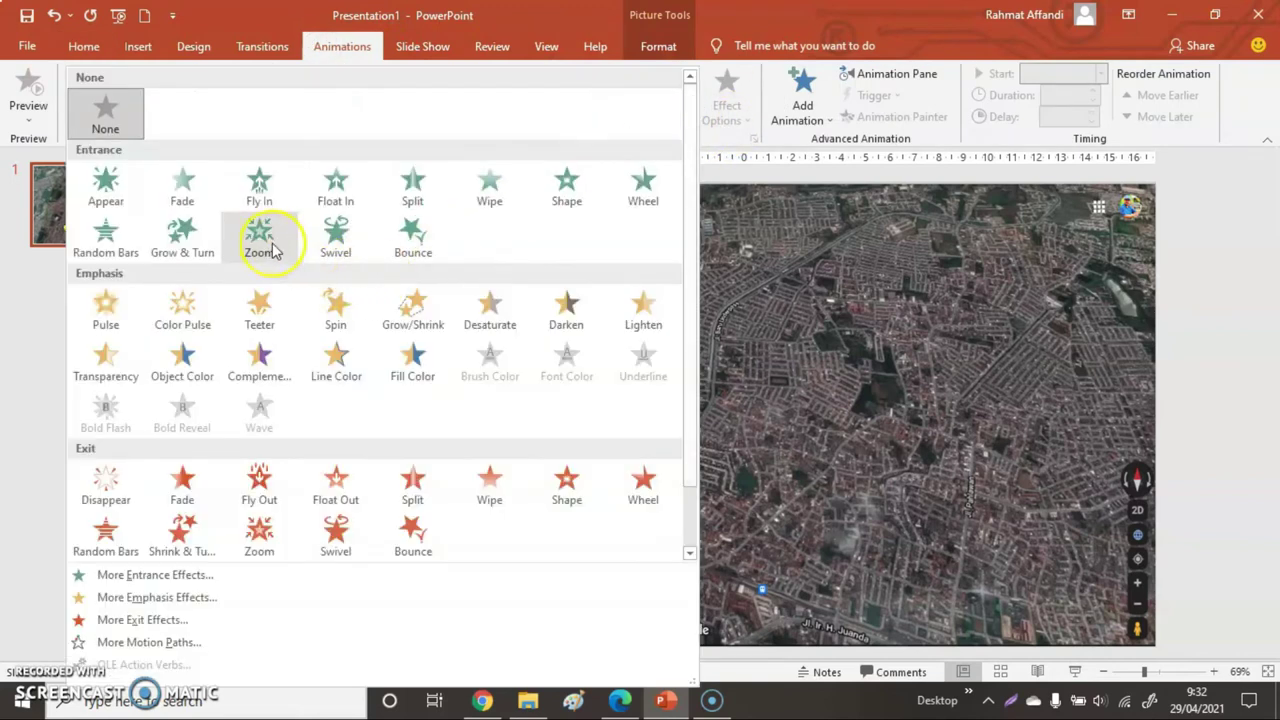
pyautogui.click(263, 243)
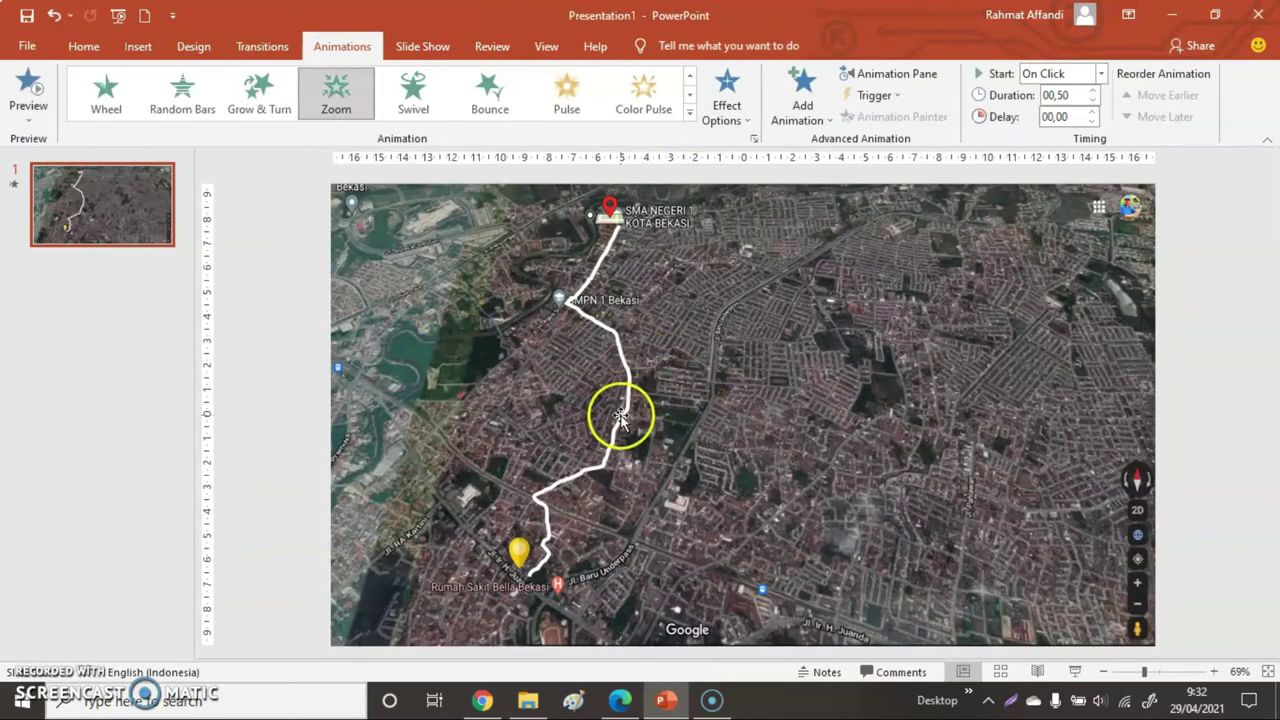
# Apply a Wipe entrance to the white route line with an 08,00 duration
pyautogui.click(620, 418)
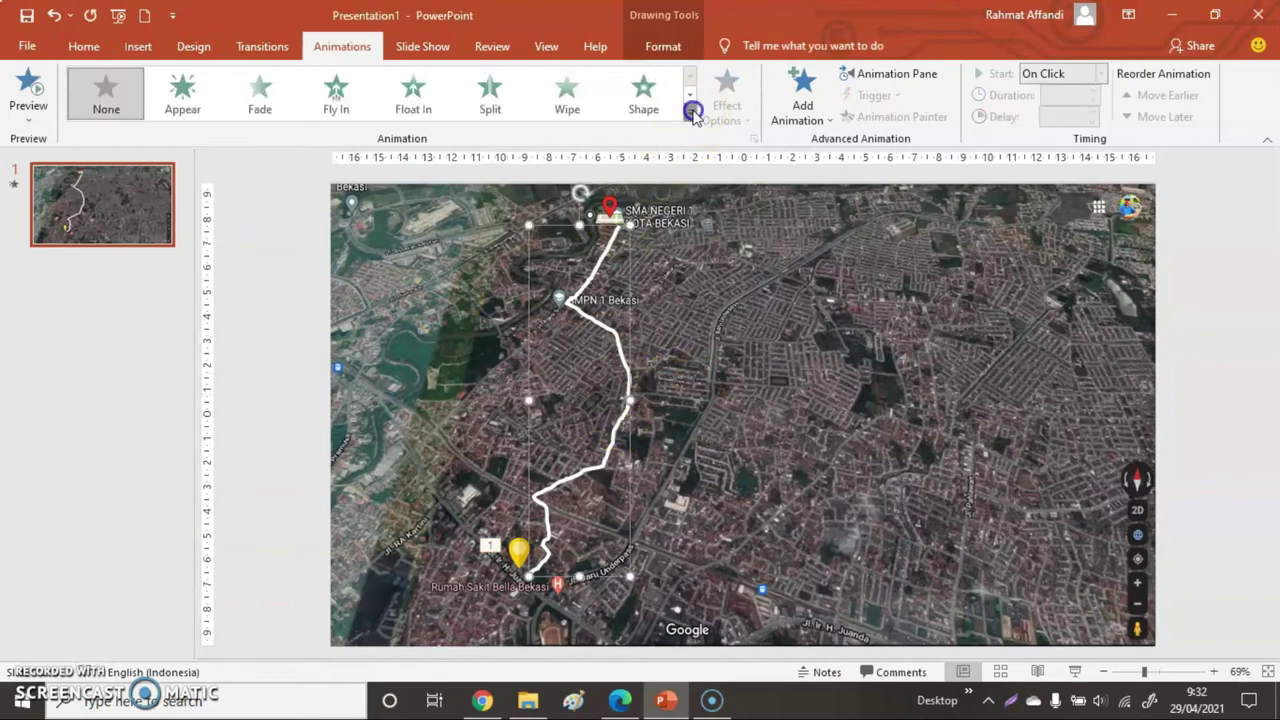
pyautogui.click(689, 112)
pyautogui.click(182, 574)
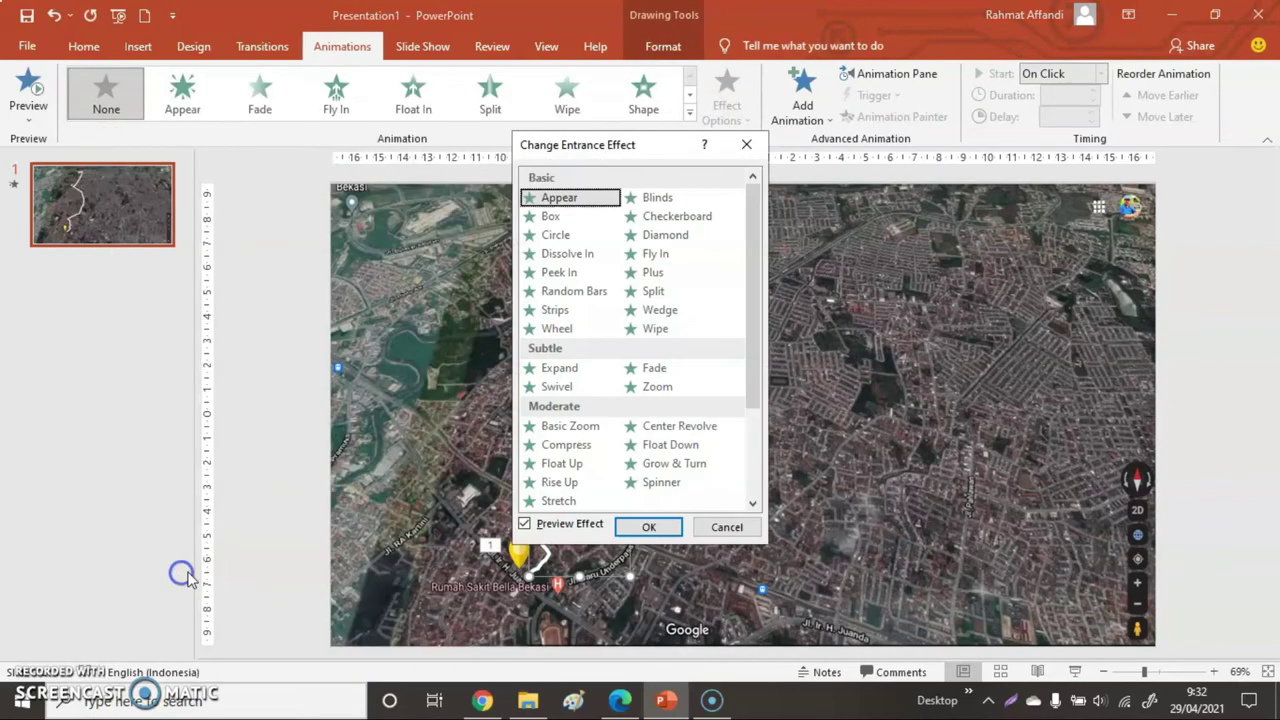
pyautogui.moveTo(657, 145); pyautogui.dragTo(287, 141)
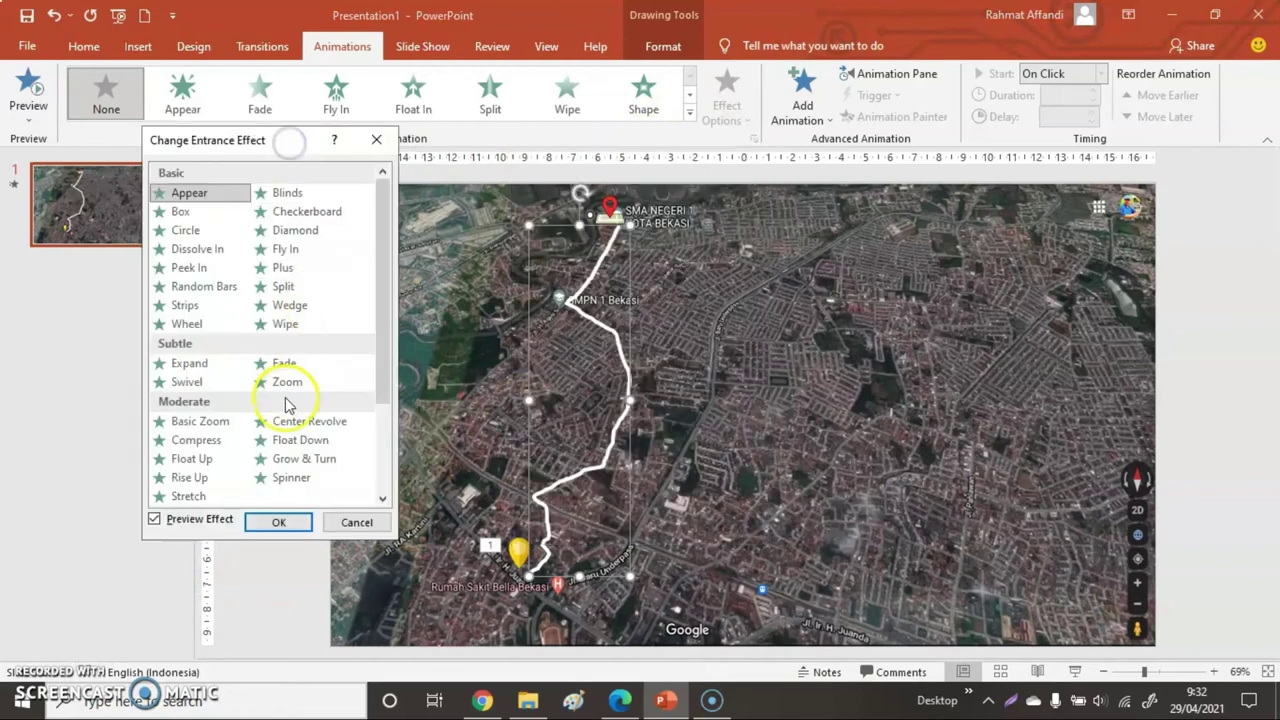
pyautogui.click(294, 330)
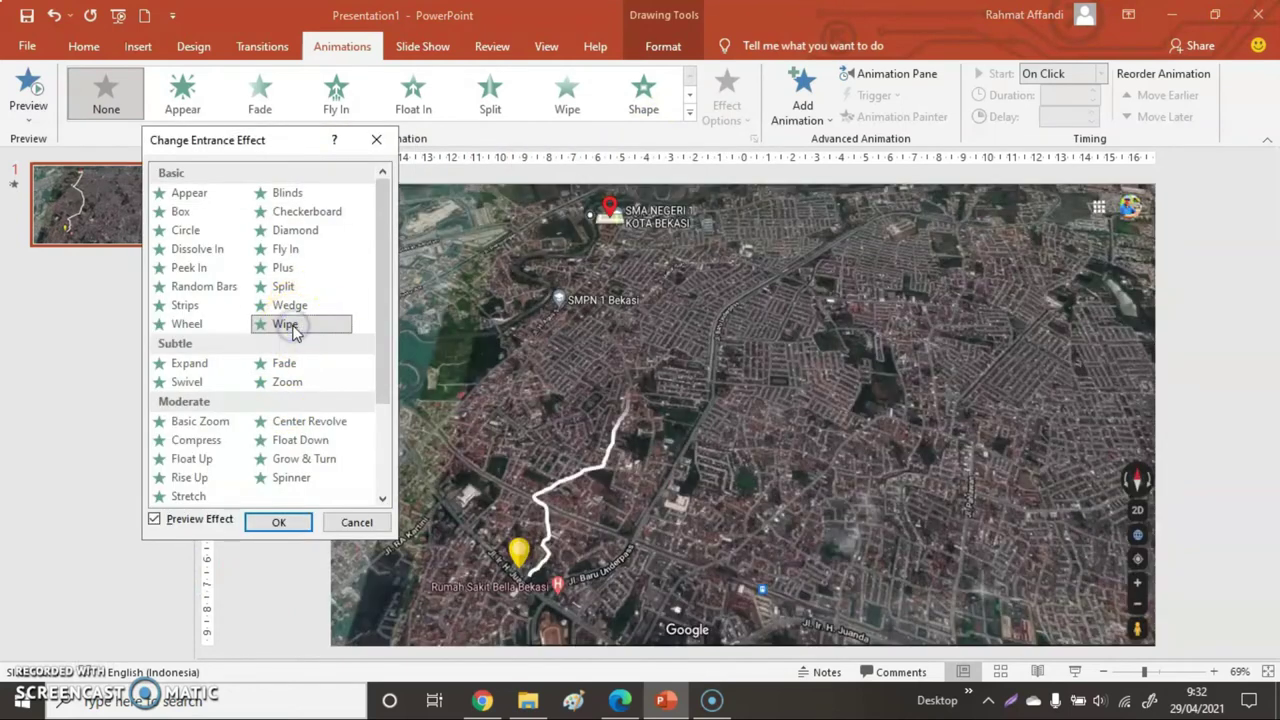
pyautogui.click(278, 522)
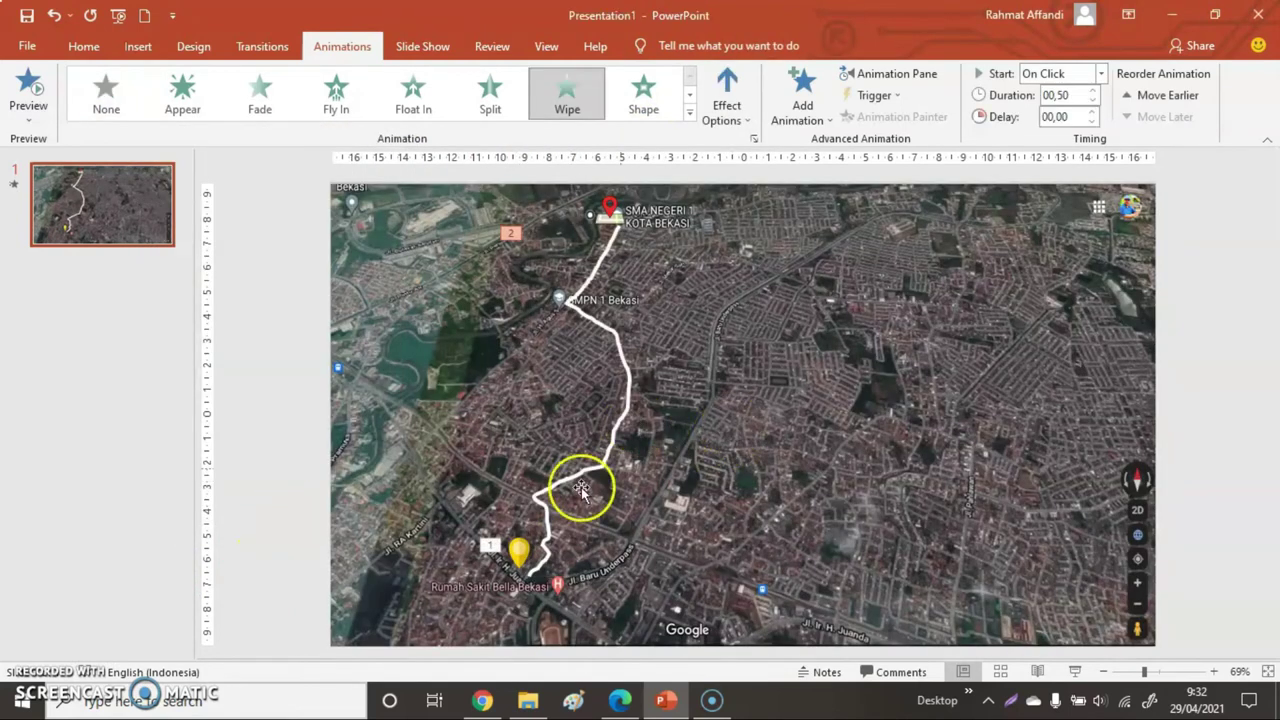
pyautogui.click(1092, 90)
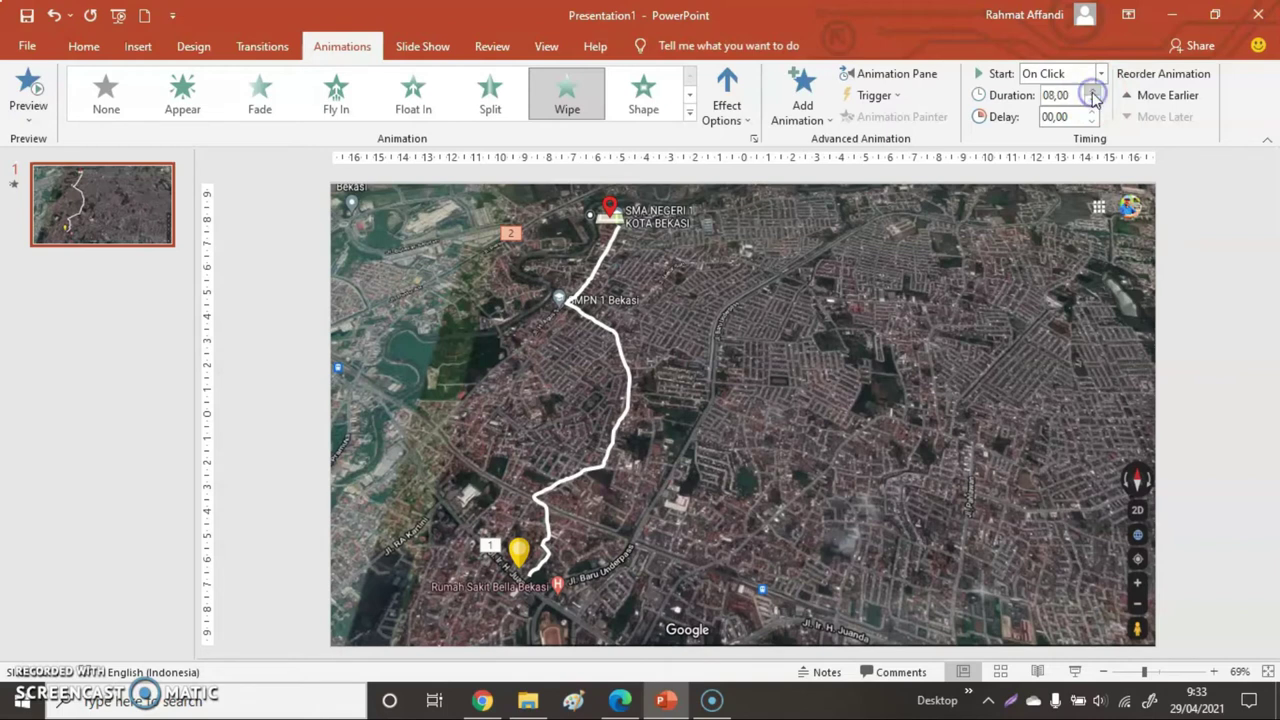
# Give the red marker a Zoom entrance and run the slide show
pyautogui.click(604, 213)
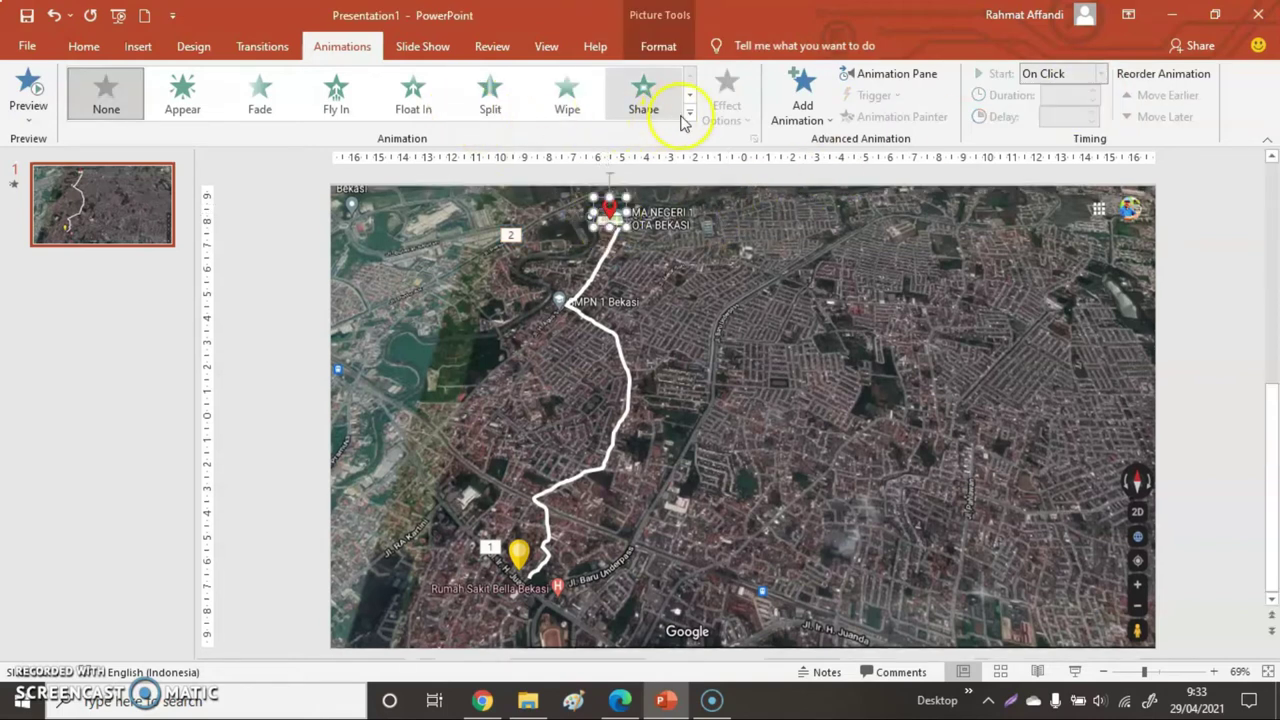
pyautogui.click(689, 112)
pyautogui.click(259, 232)
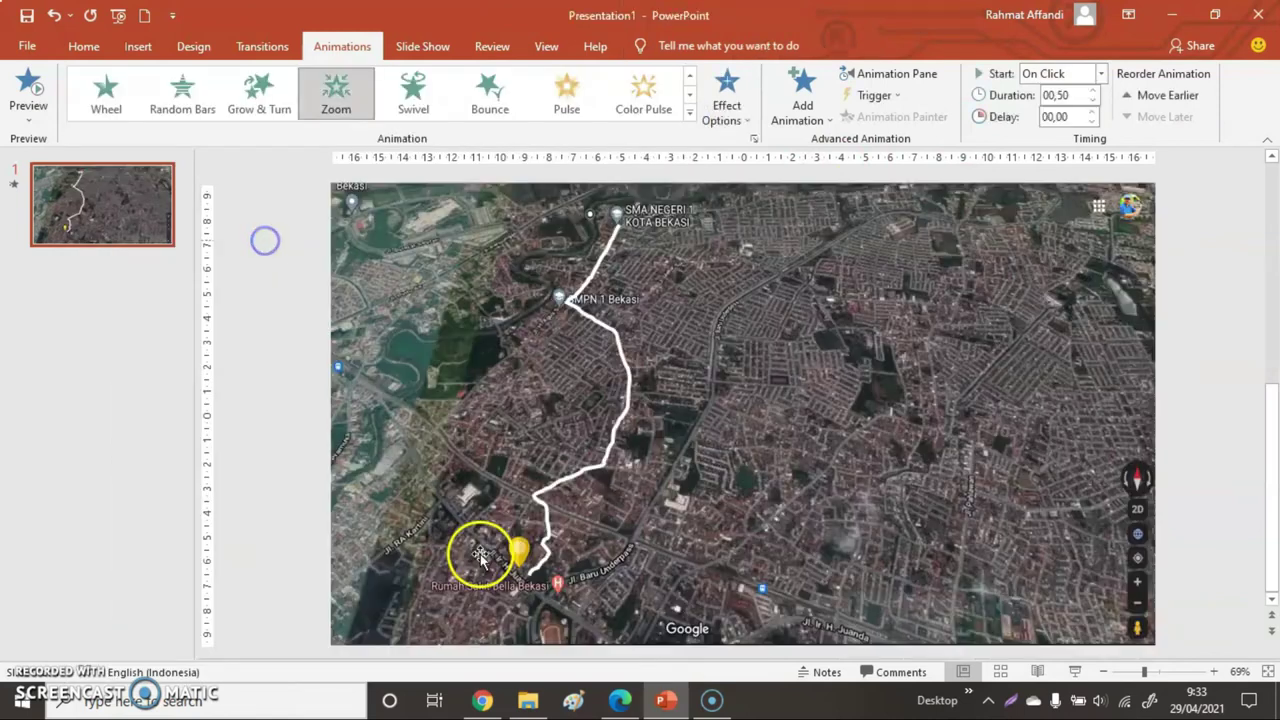
pyautogui.click(1075, 672)
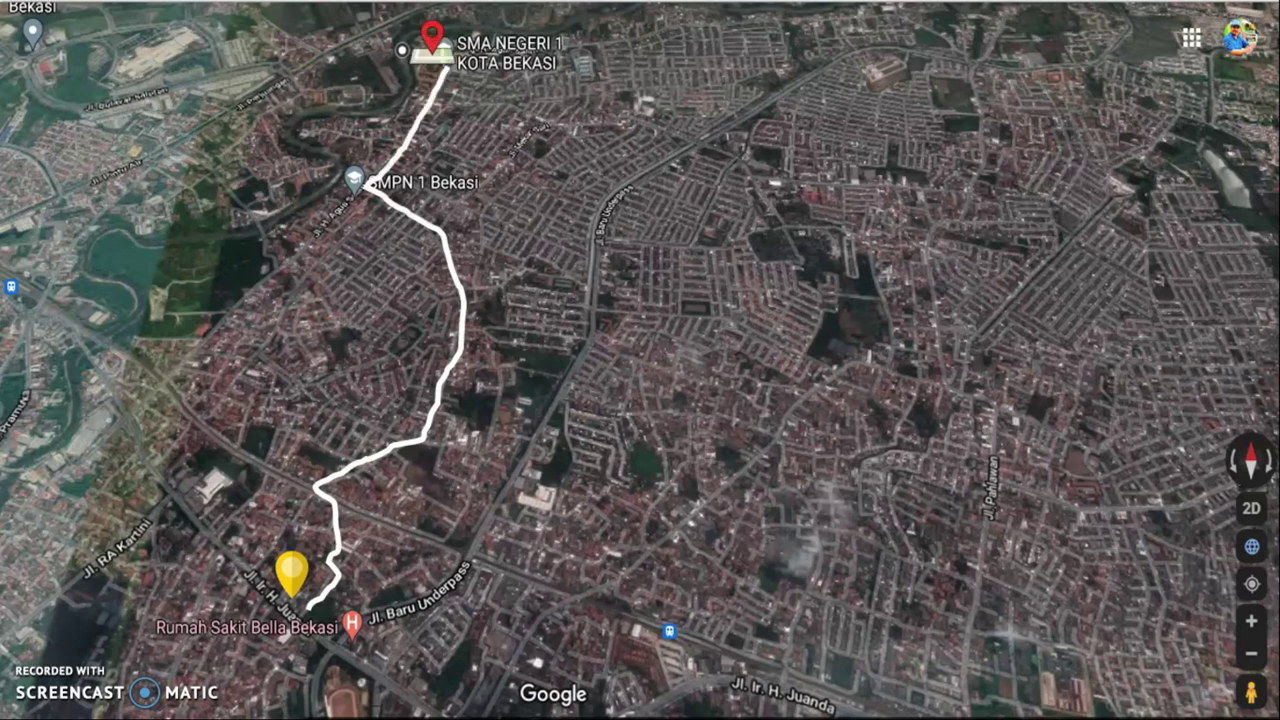
pyautogui.press('Escape')
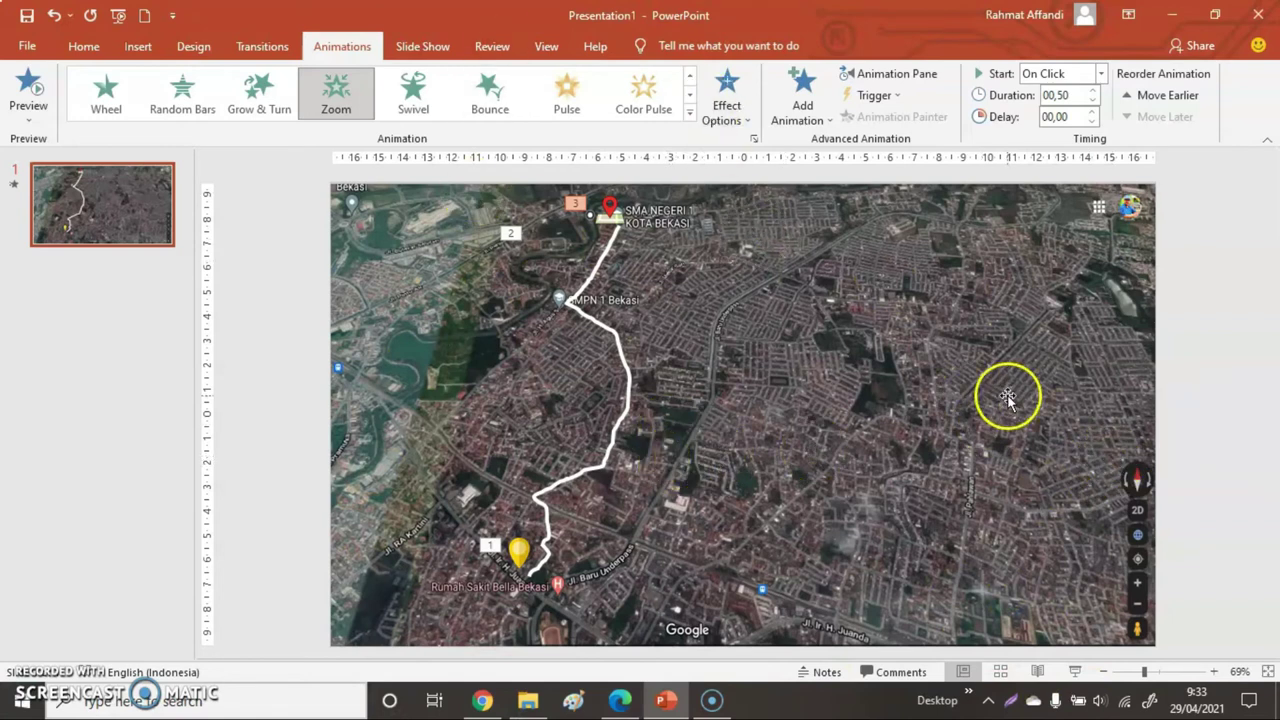
# Start a Full HD video export named RUTE PERJALANAN KE SMA 1
pyautogui.click(27, 46)
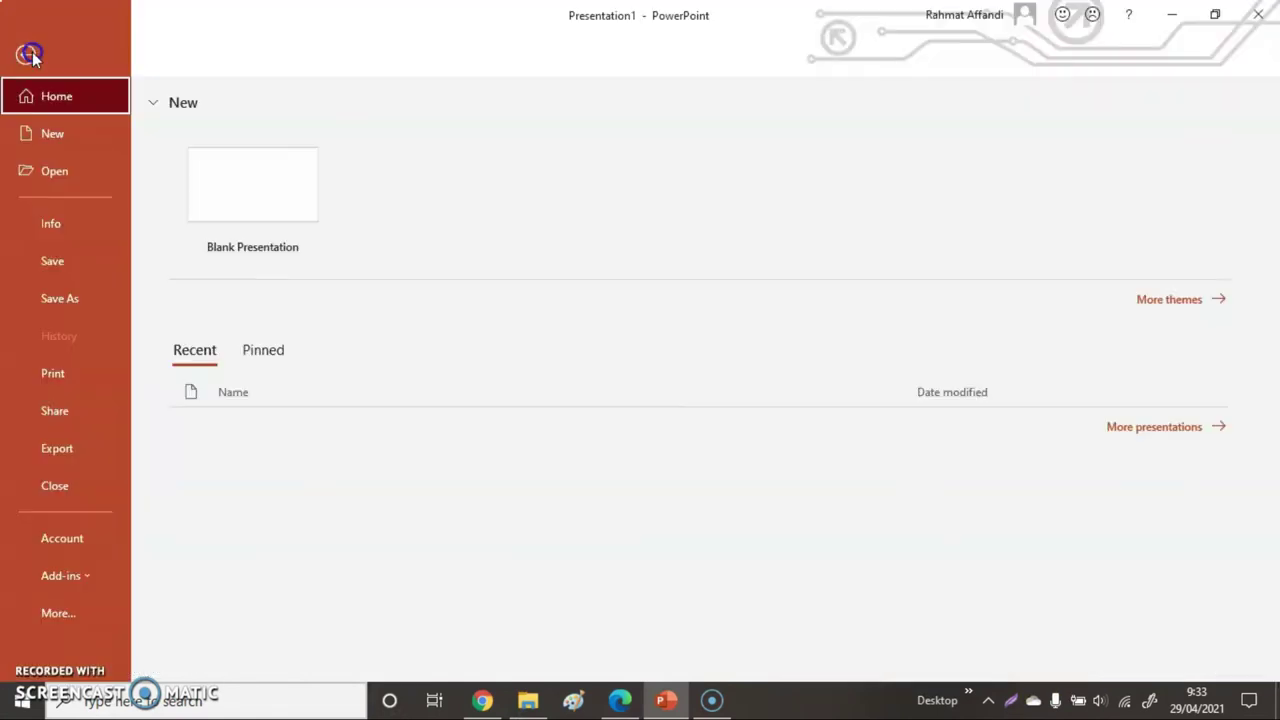
pyautogui.click(51, 448)
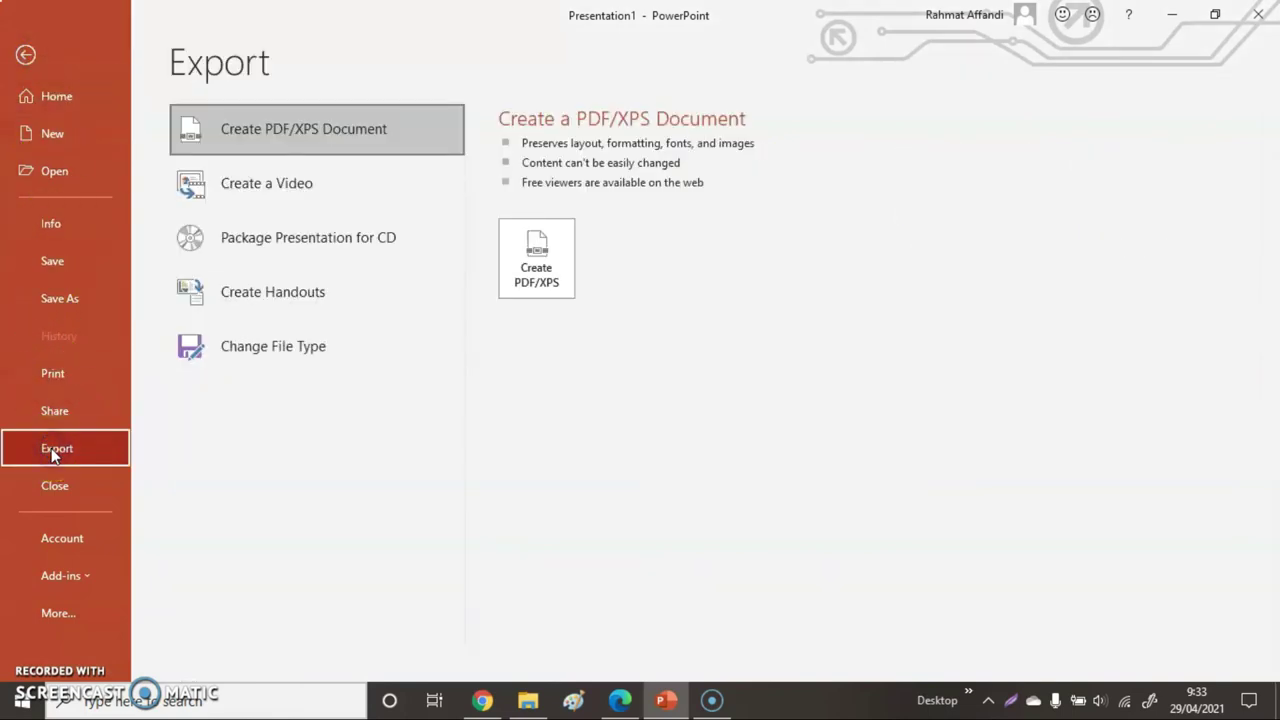
pyautogui.click(277, 192)
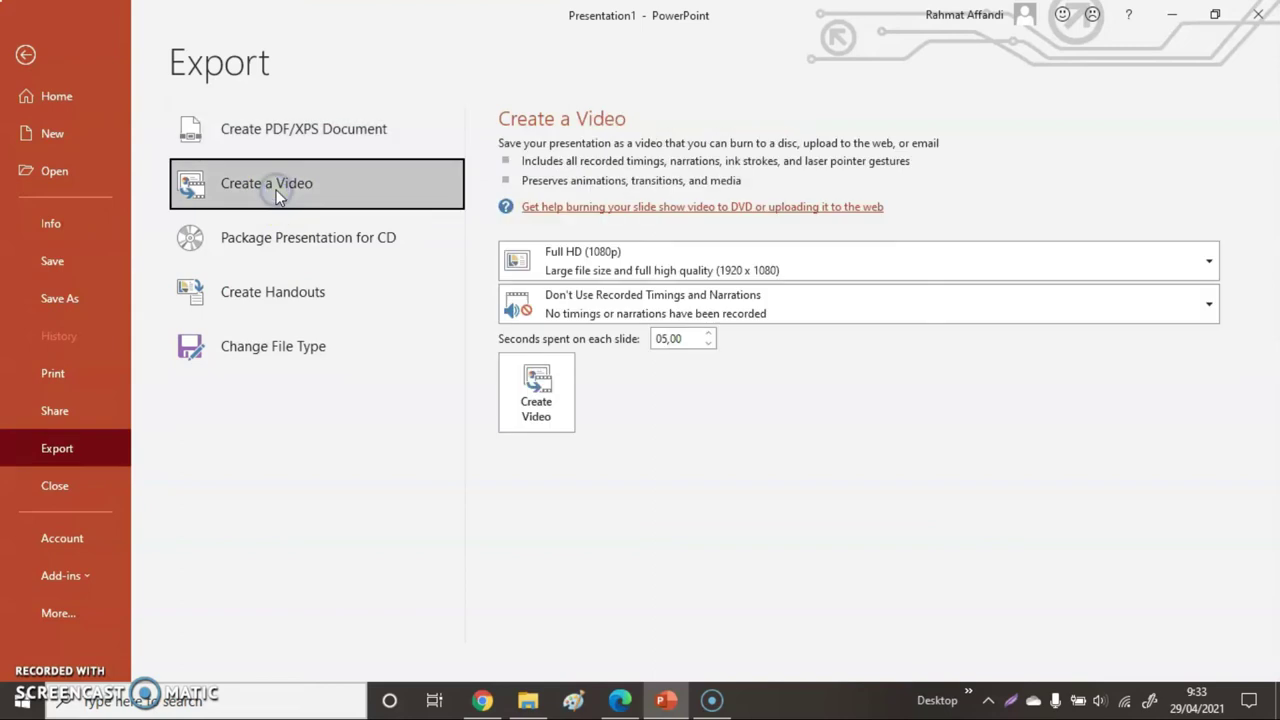
pyautogui.click(527, 401)
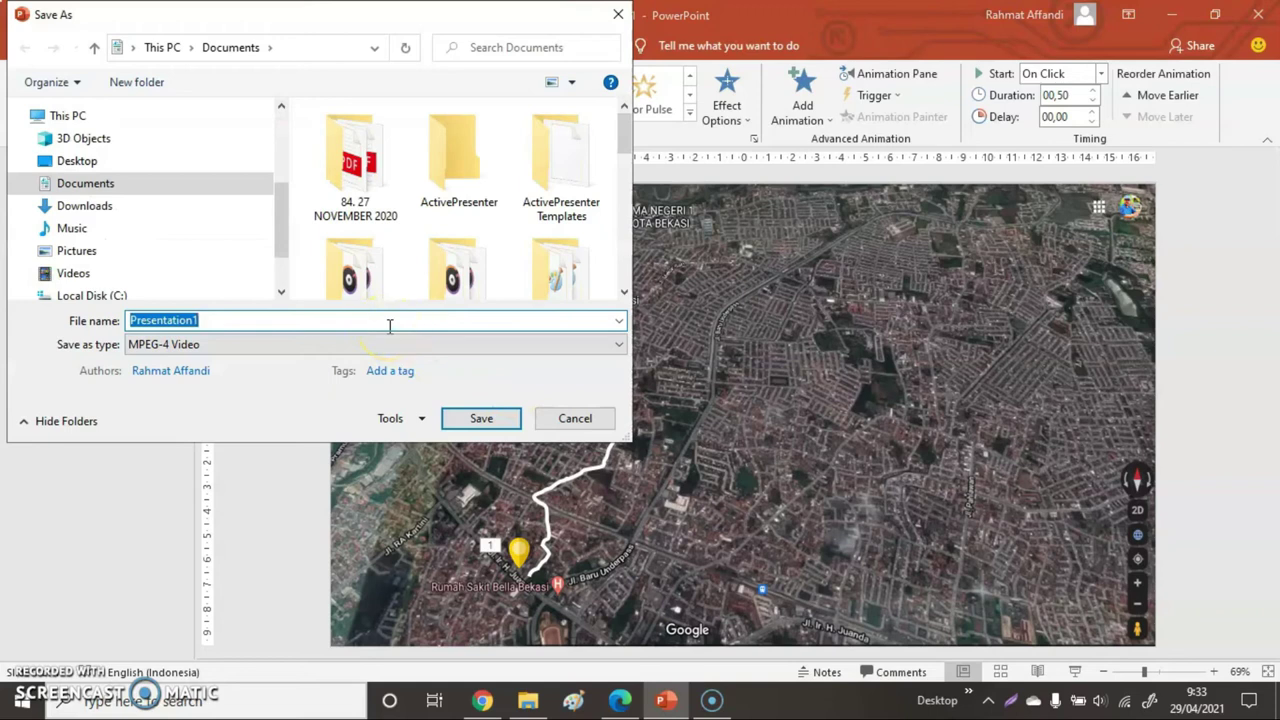
pyautogui.write('RUTE PERJALANAN KE SMA 1')
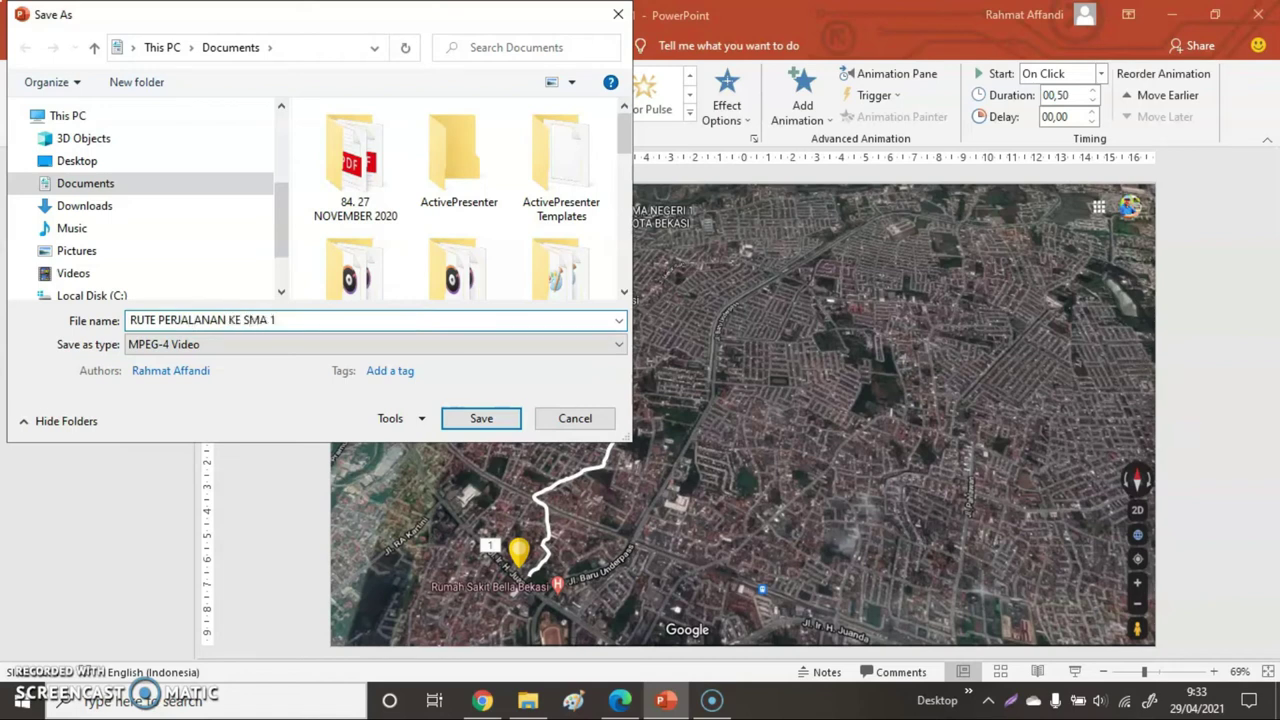
pyautogui.click(283, 259)
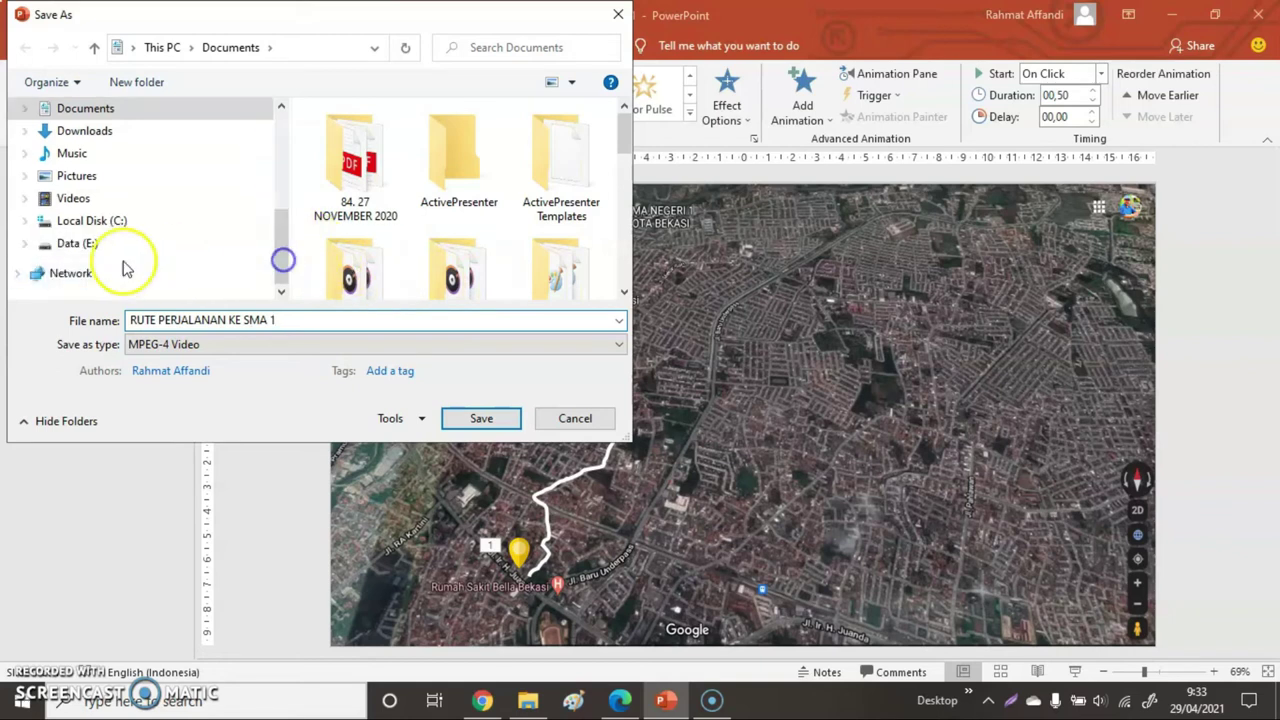
# Save the video into the MAP ANIMATION folder on Data (E:)
pyautogui.click(27, 243)
pyautogui.scroll(-1, 40, 244)
pyautogui.scroll(-2, 50, 243)
pyautogui.scroll(-2, 52, 244)
pyautogui.scroll(-3, 54, 245)
pyautogui.scroll(-2, 58, 247)
pyautogui.scroll(-2, 58, 245)
pyautogui.scroll(-1, 60, 244)
pyautogui.click(100, 220)
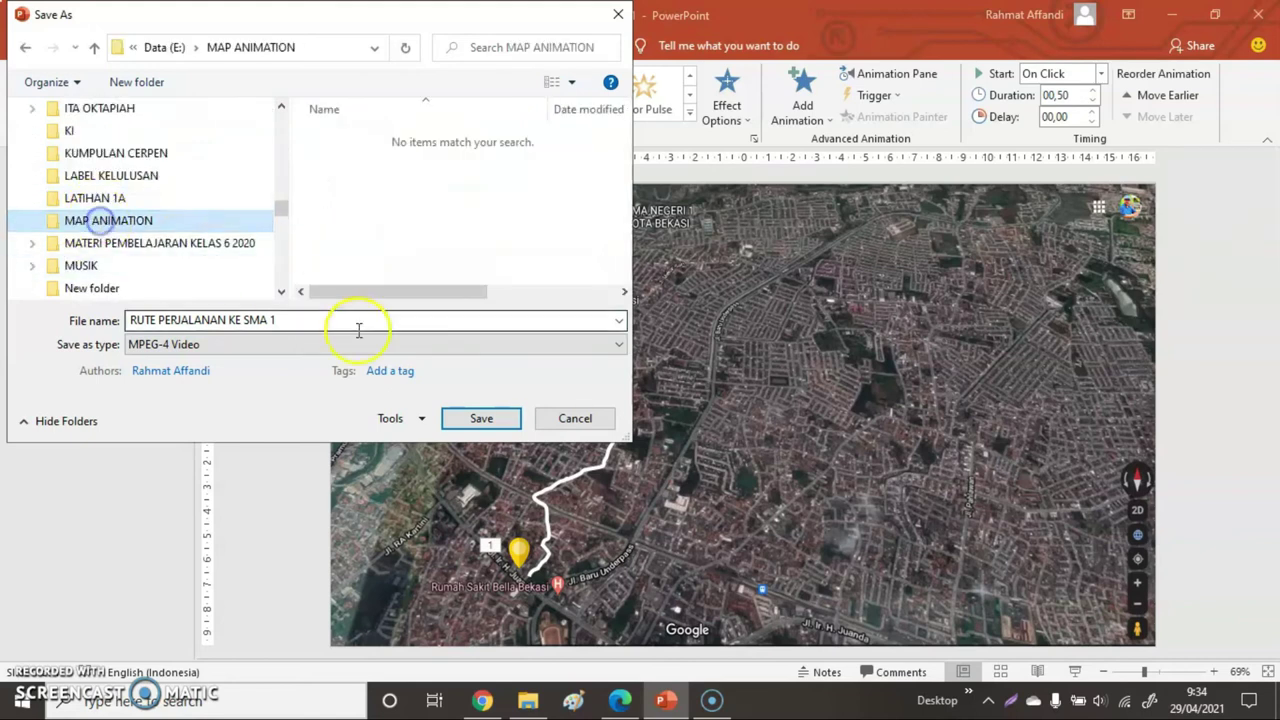
pyautogui.click(478, 420)
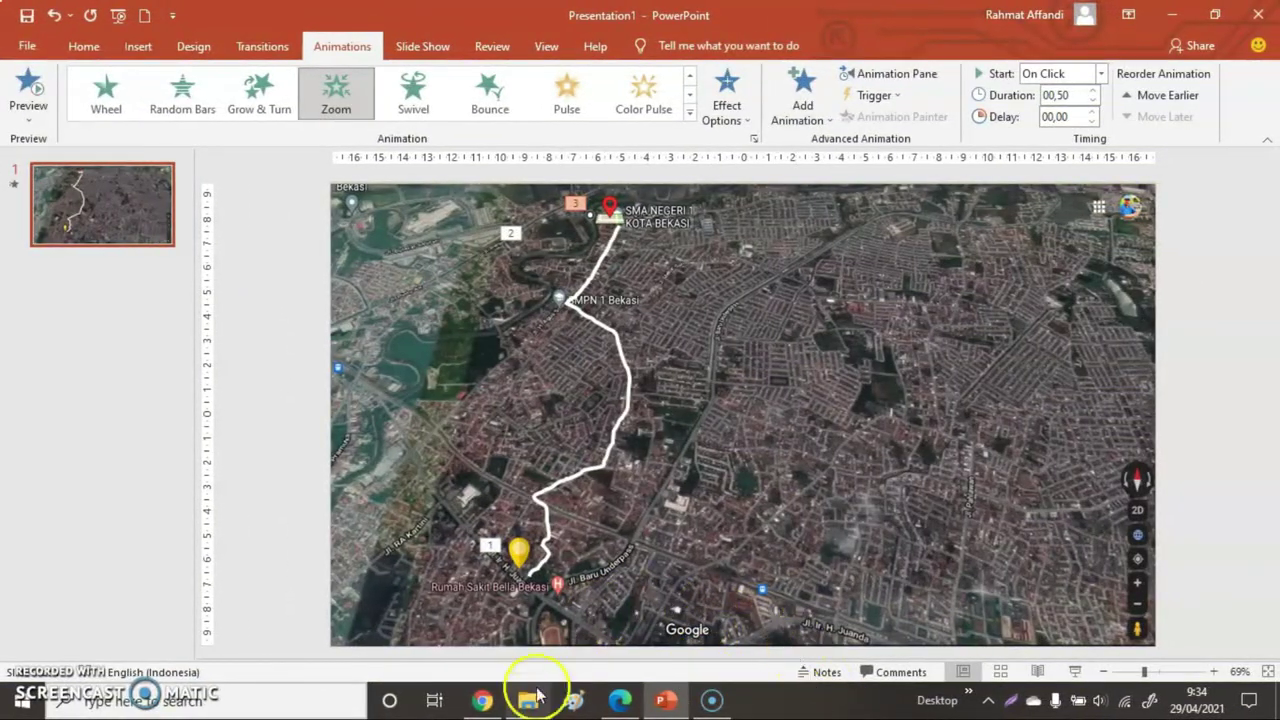
# Open RUTE PERJALANAN KE SMA 1 from MAP ANIMATION in Windows Media Player
pyautogui.click(528, 700)
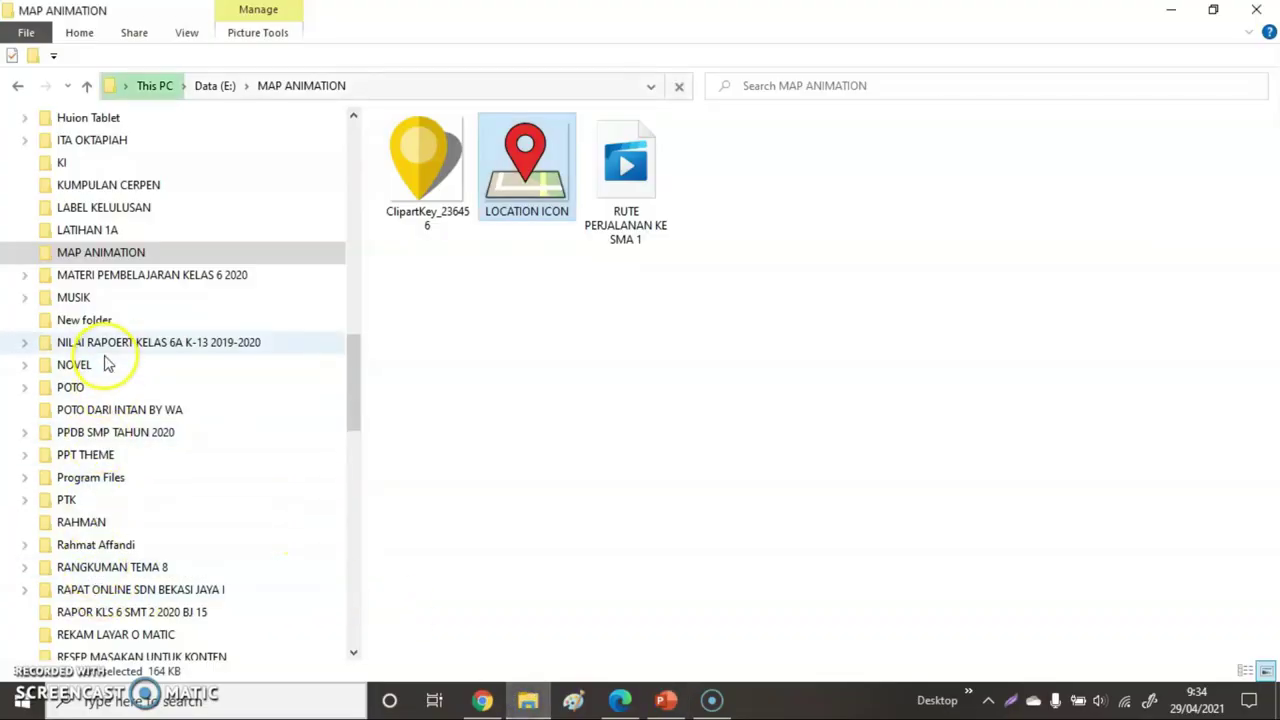
pyautogui.click(86, 252)
pyautogui.click(643, 190)
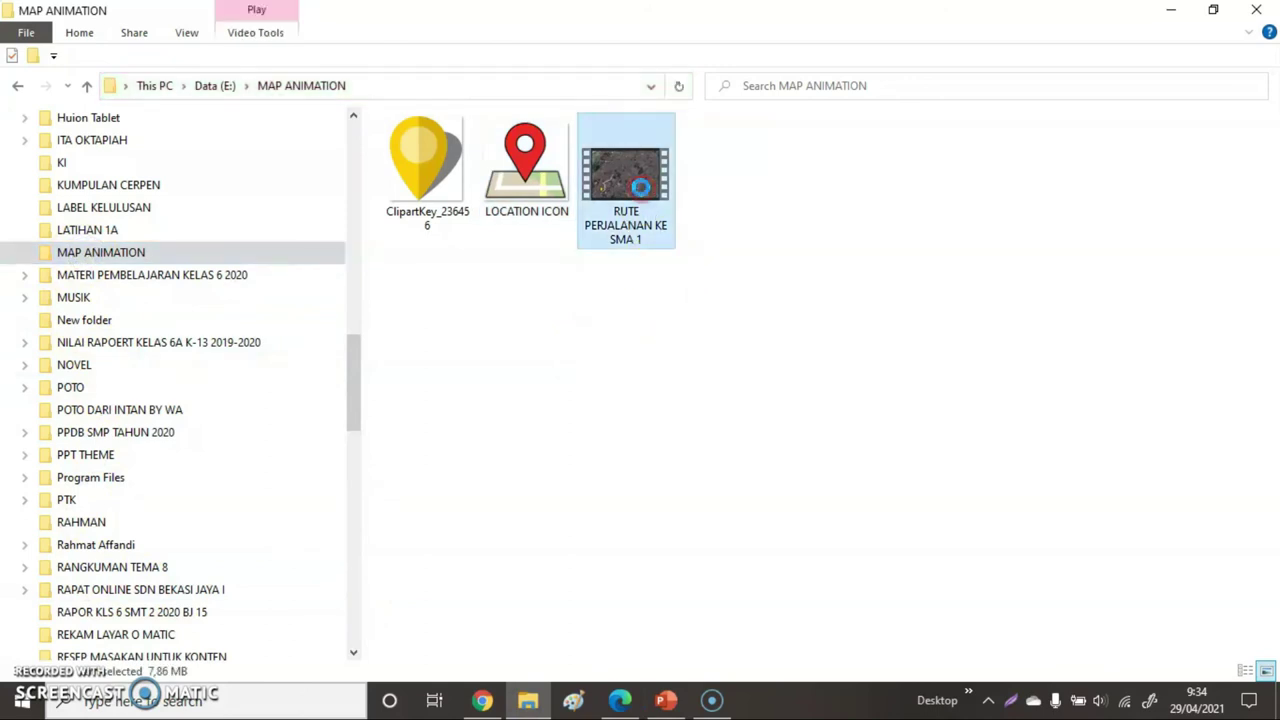
pyautogui.rightClick(643, 195)
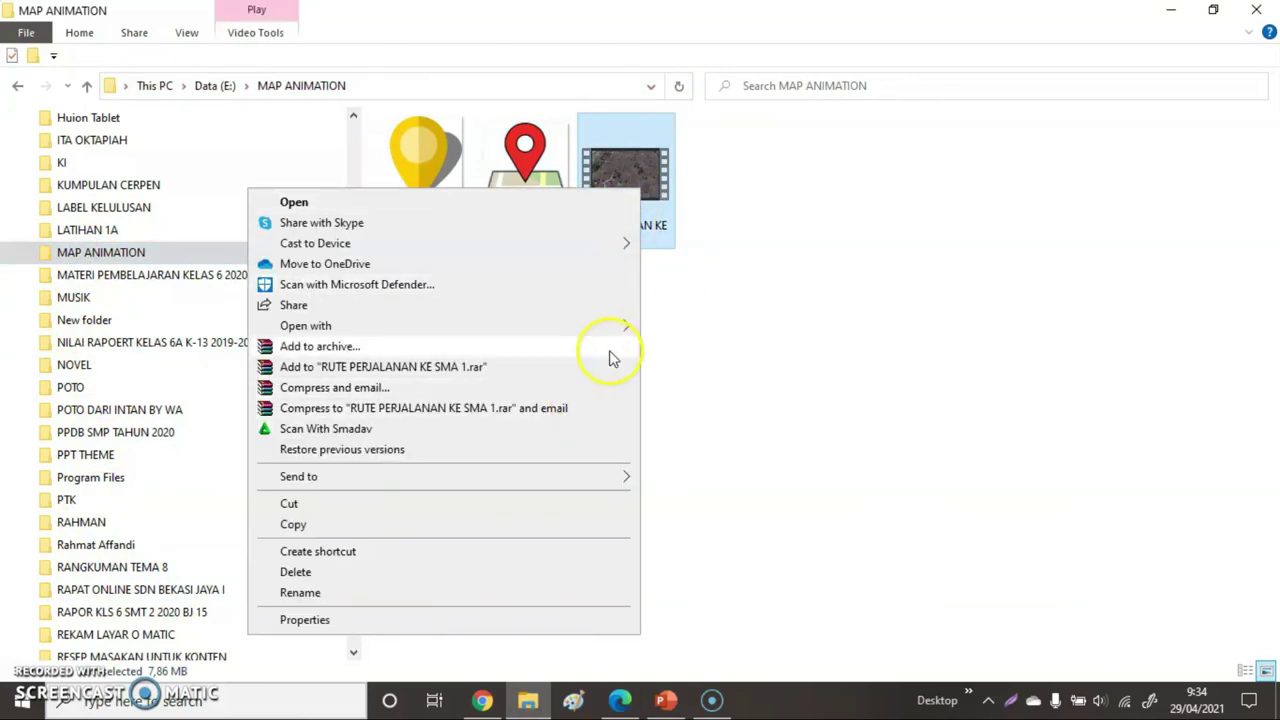
pyautogui.moveTo(622, 332)
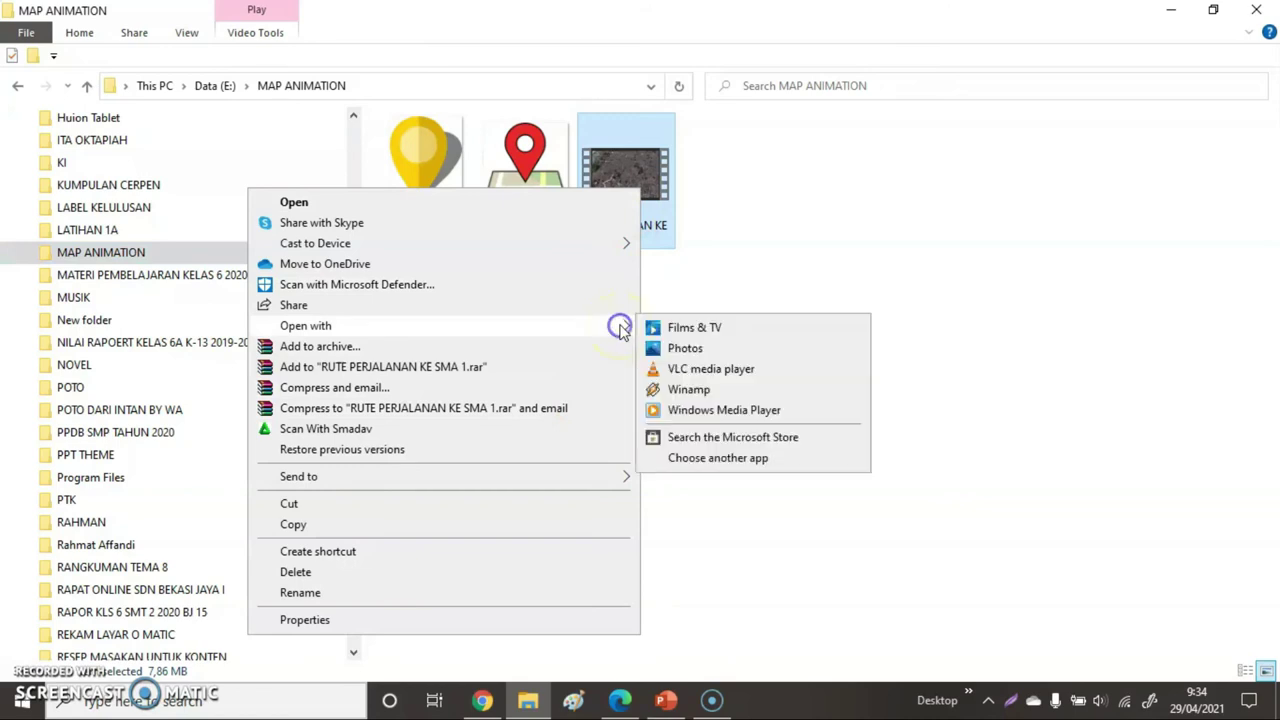
pyautogui.click(706, 409)
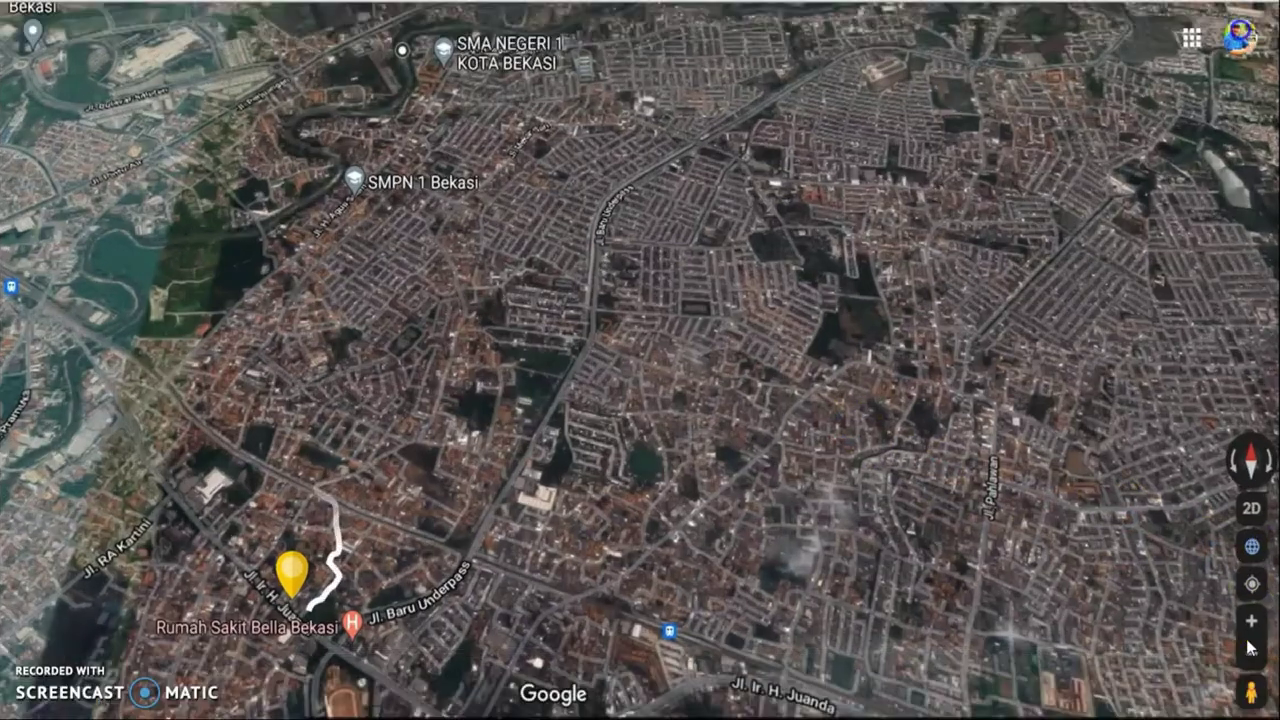
# Play the 'RUTE PERJALANAN KE SMA 1' video full screen in Windows Media Player
pyautogui.doubleClick(1255, 605)
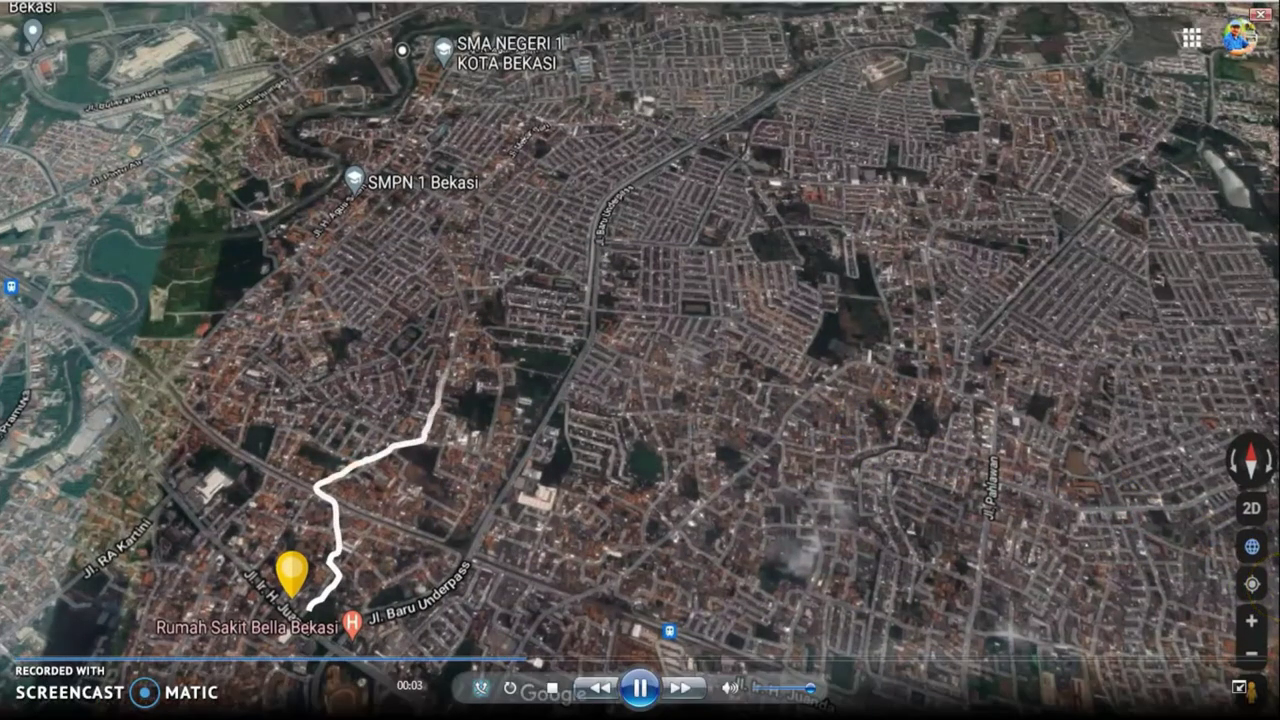